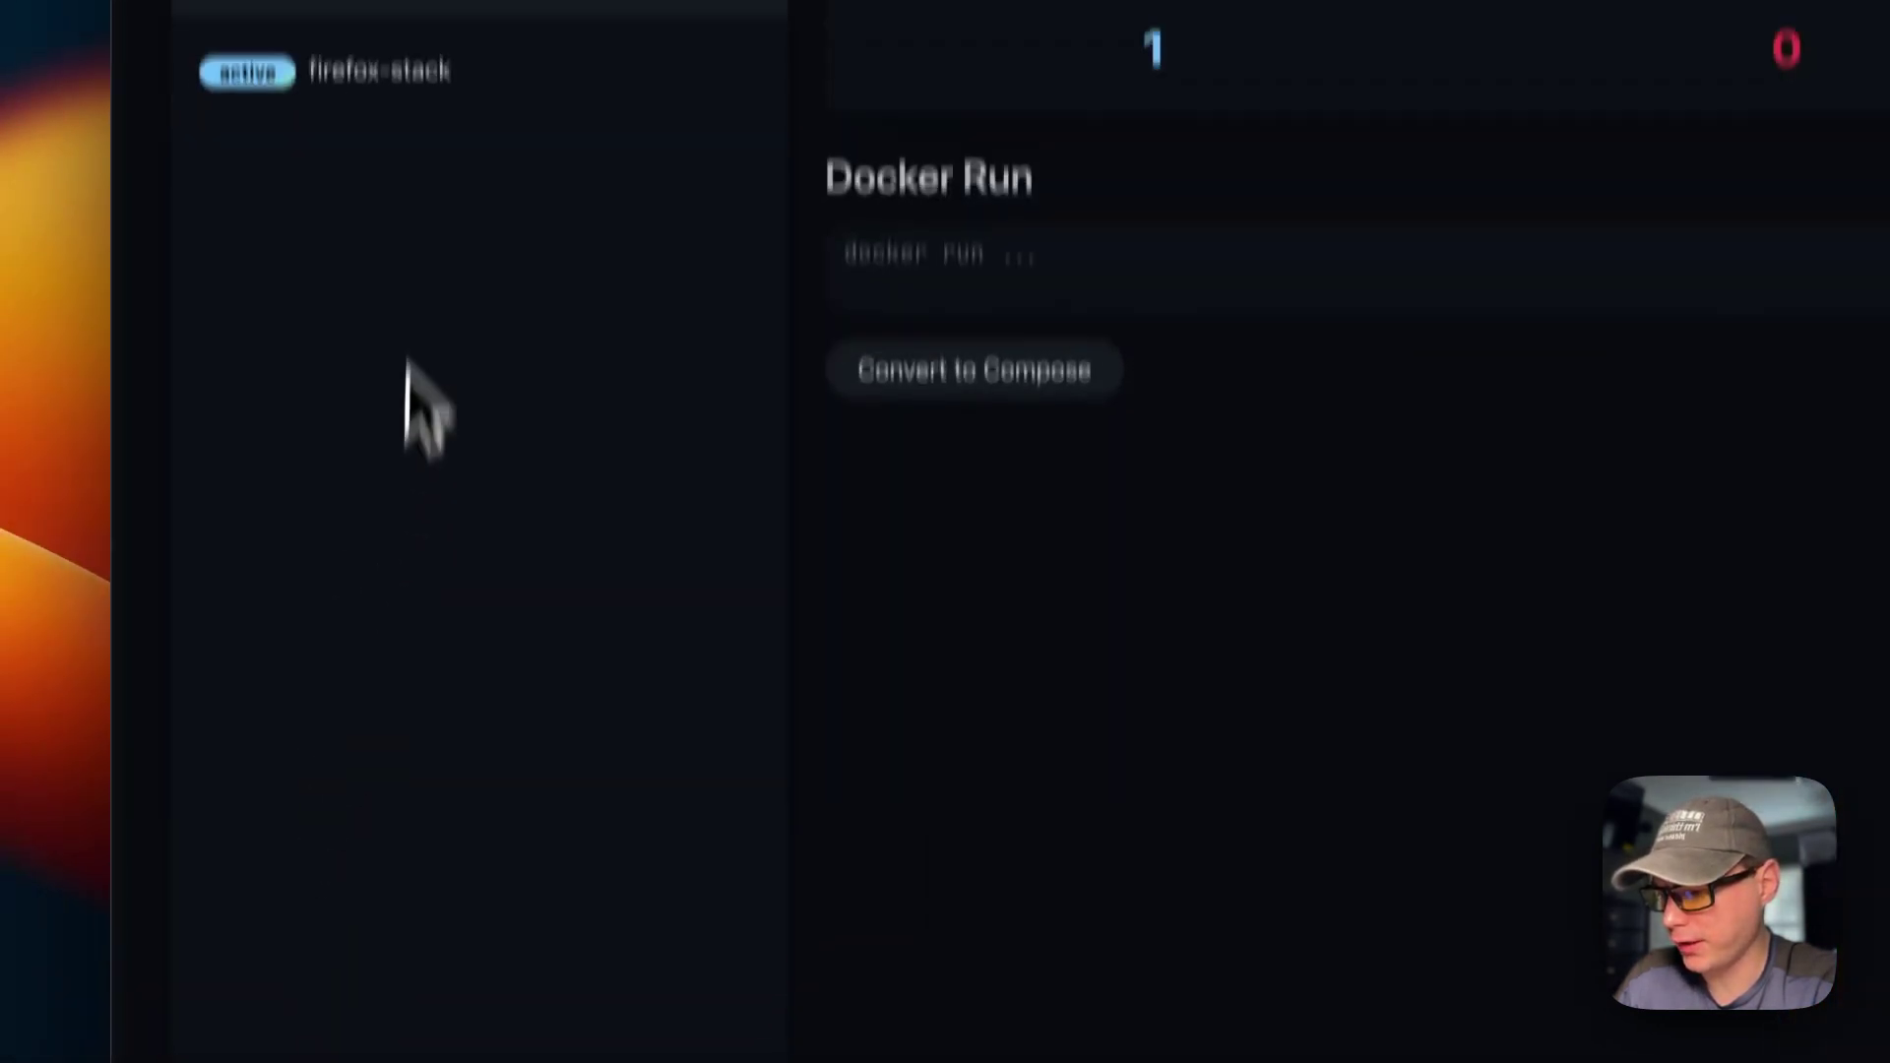
# Step: Open firefox-stack and look over its stack actions and the firefox container's image, status and port
pyautogui.click(546, 350)
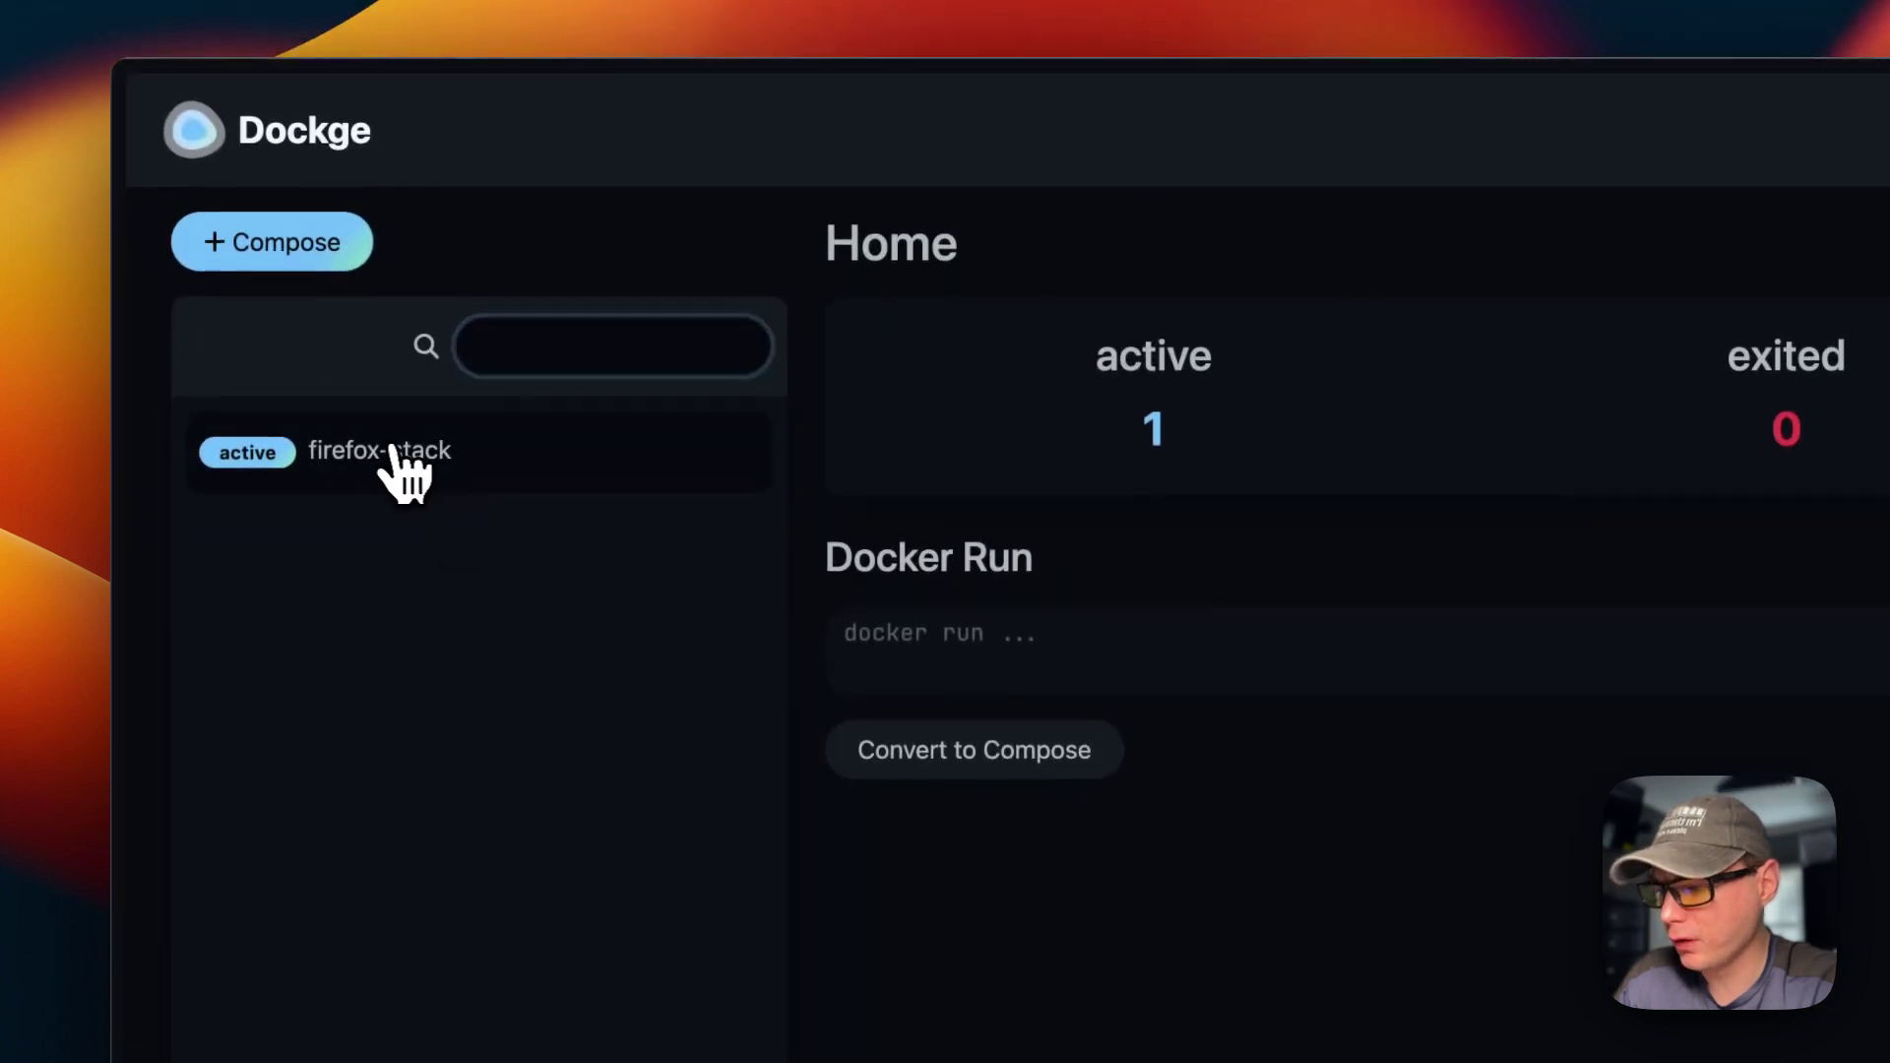
pyautogui.click(394, 451)
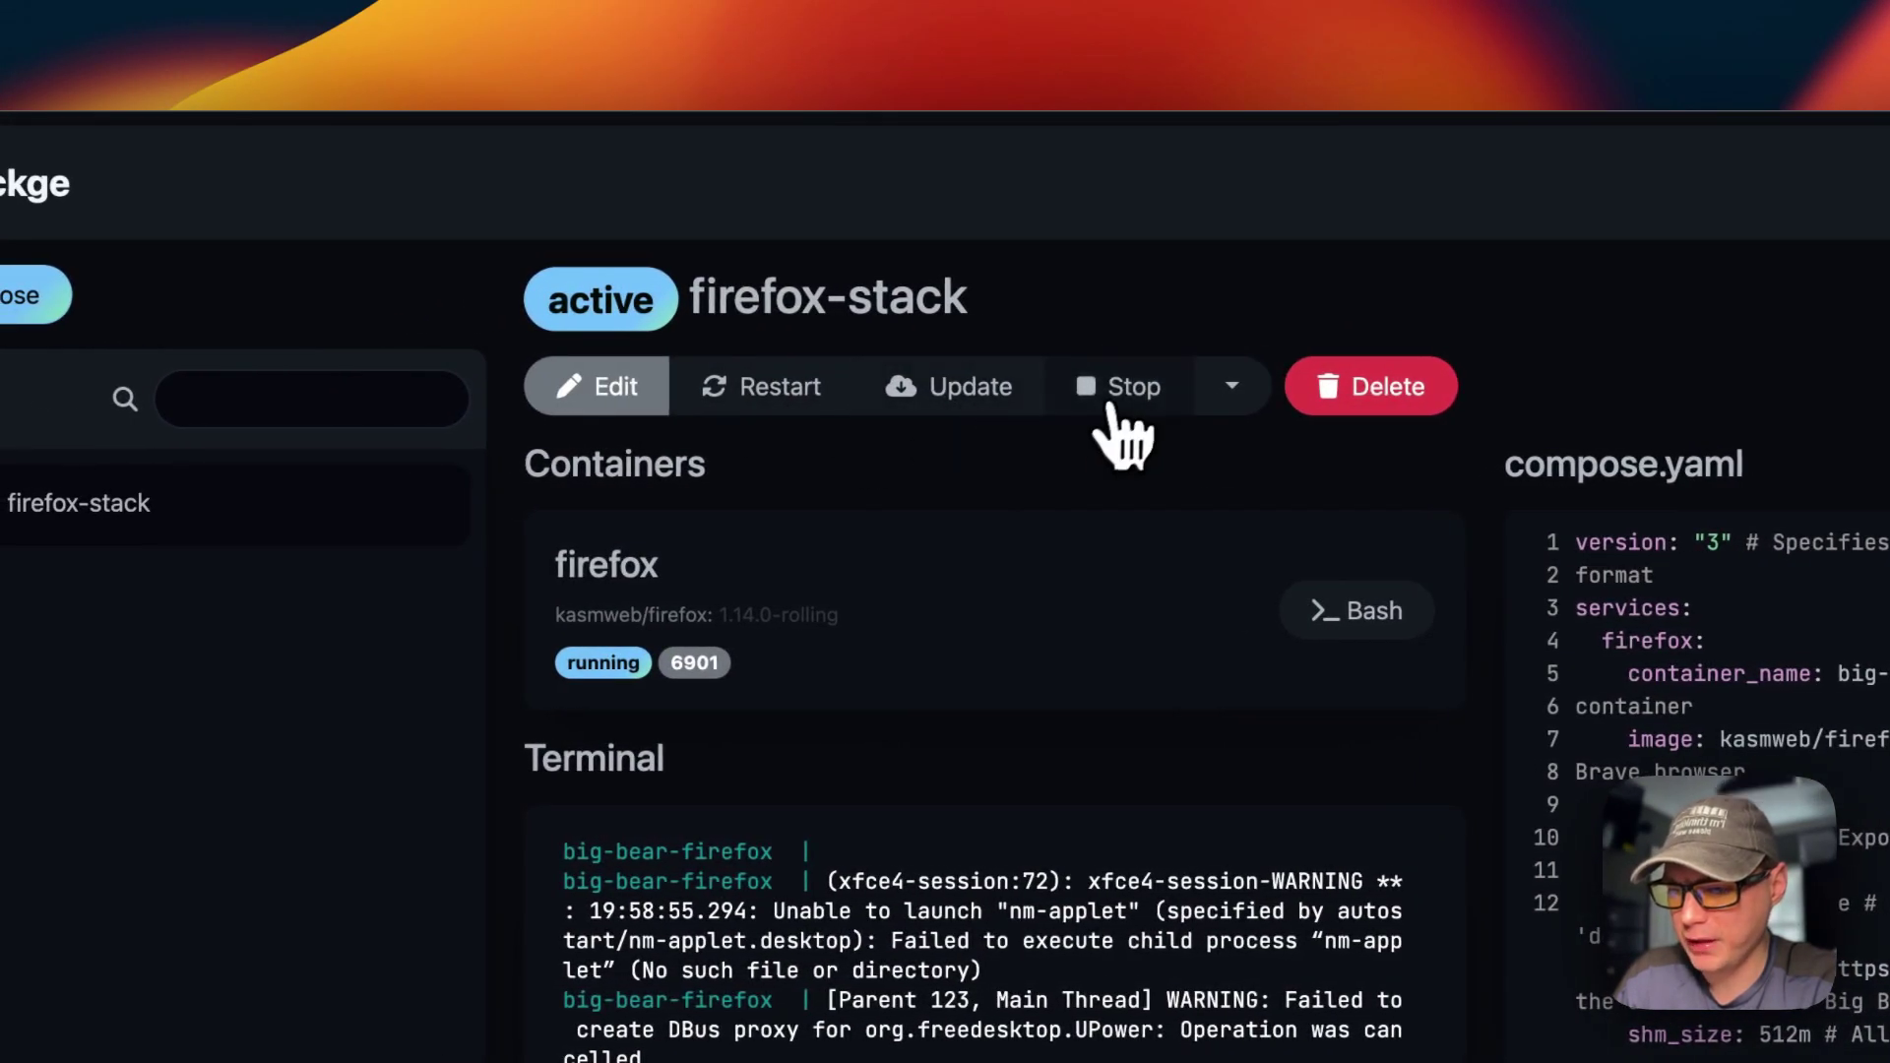
pyautogui.click(1230, 392)
pyautogui.click(1077, 472)
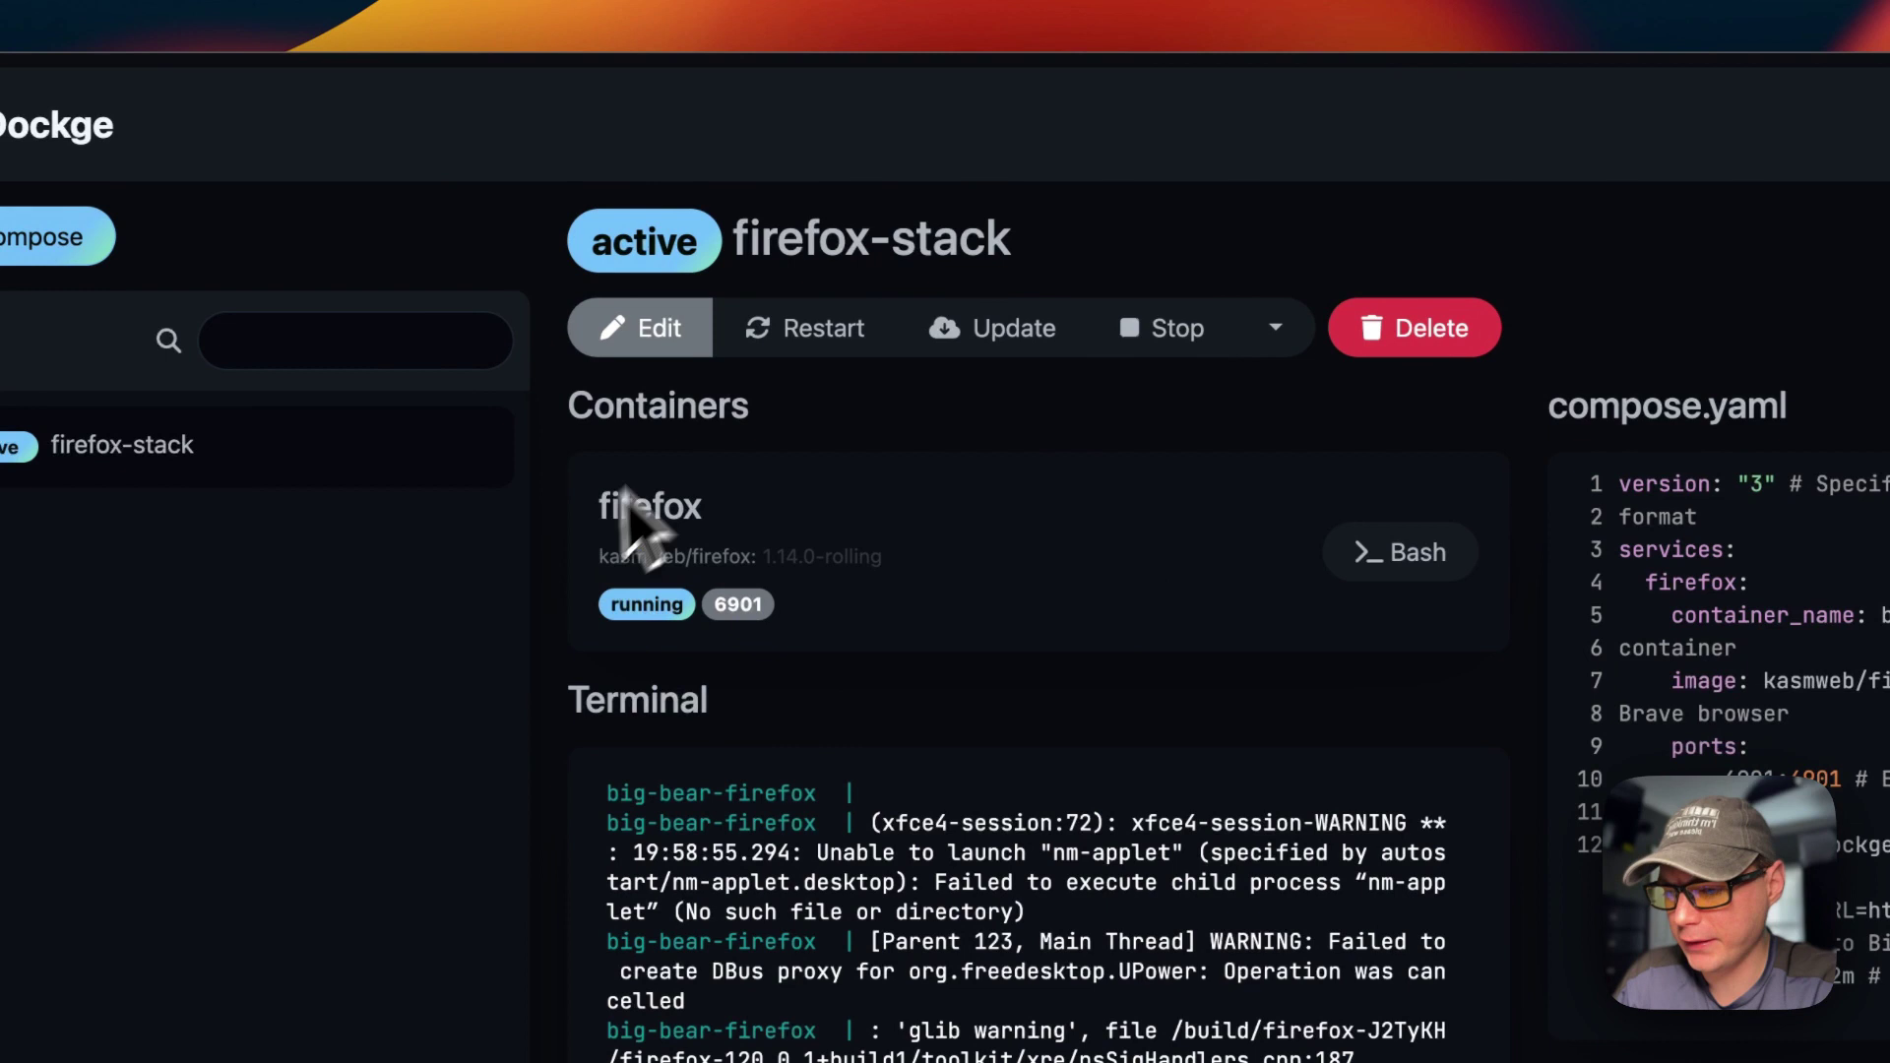
pyautogui.moveTo(596, 510); pyautogui.dragTo(861, 520)
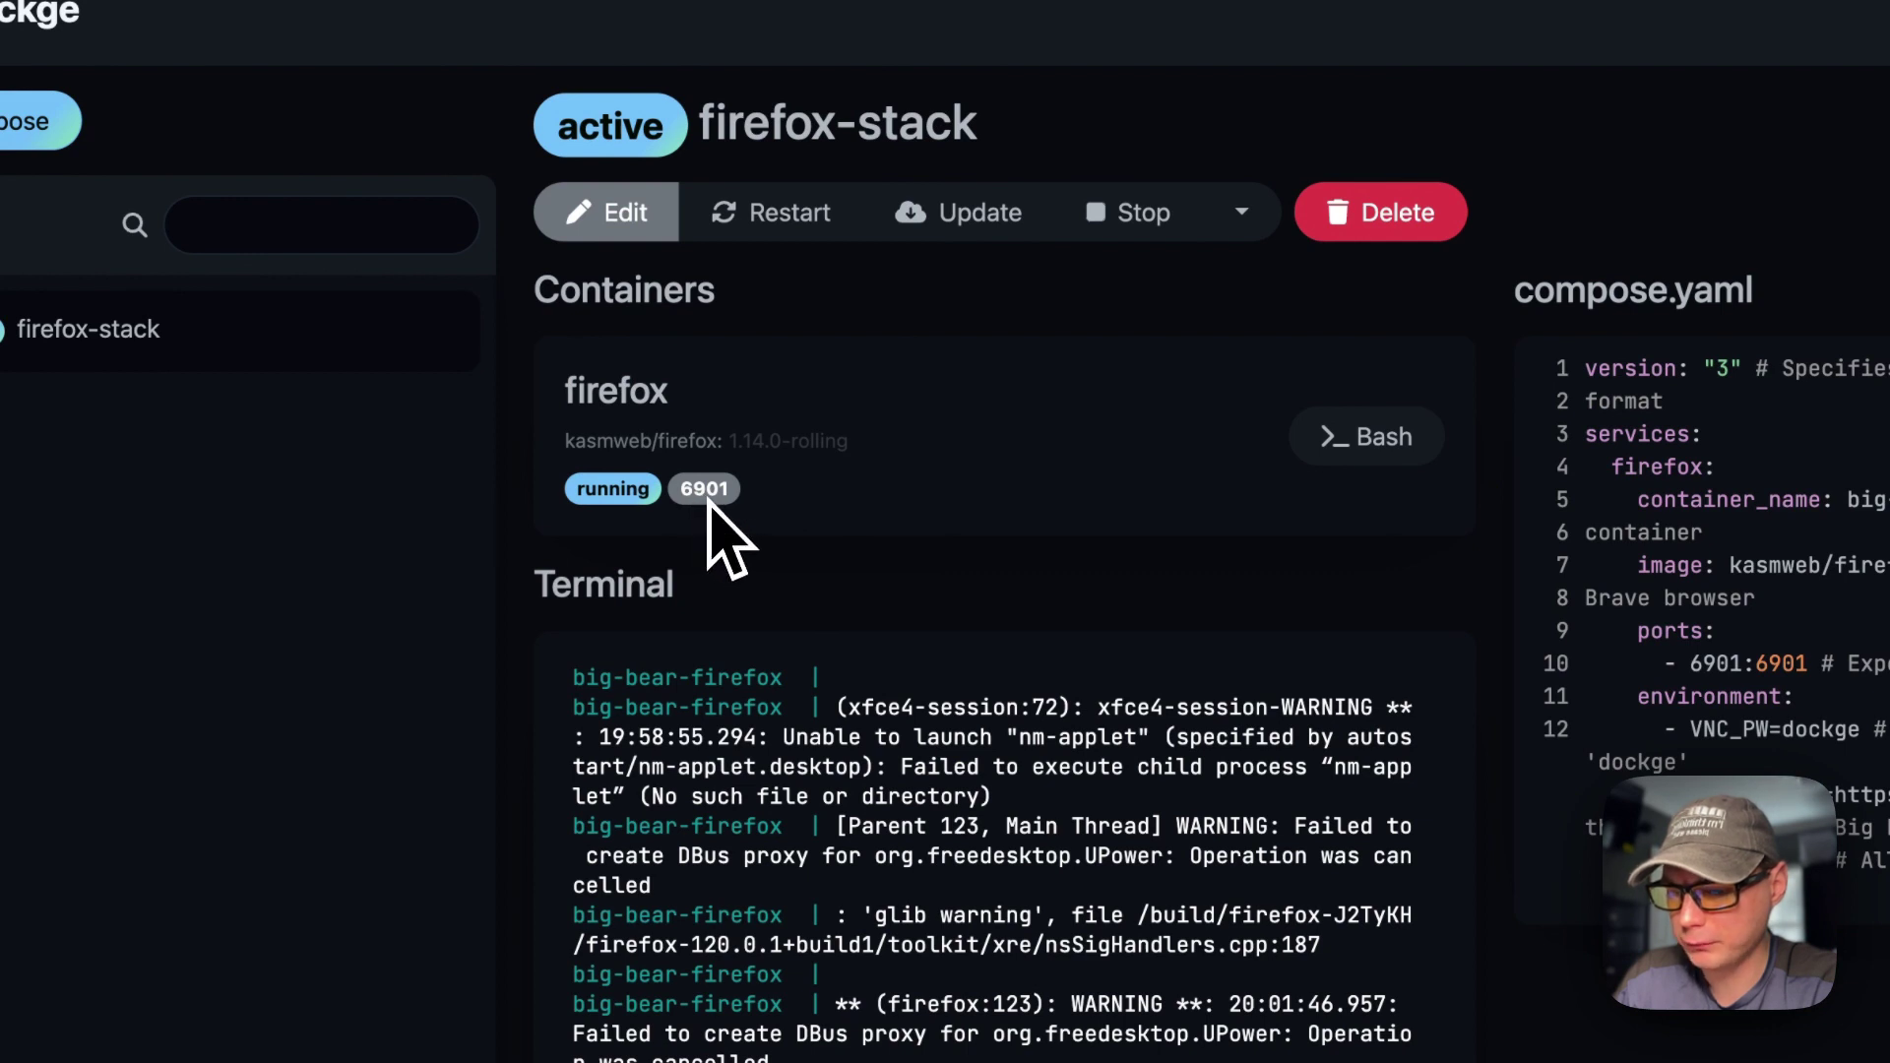
# Step: Open a Bash terminal in the firefox container, list its files with ls, and return to firefox-stack
pyautogui.click(1339, 436)
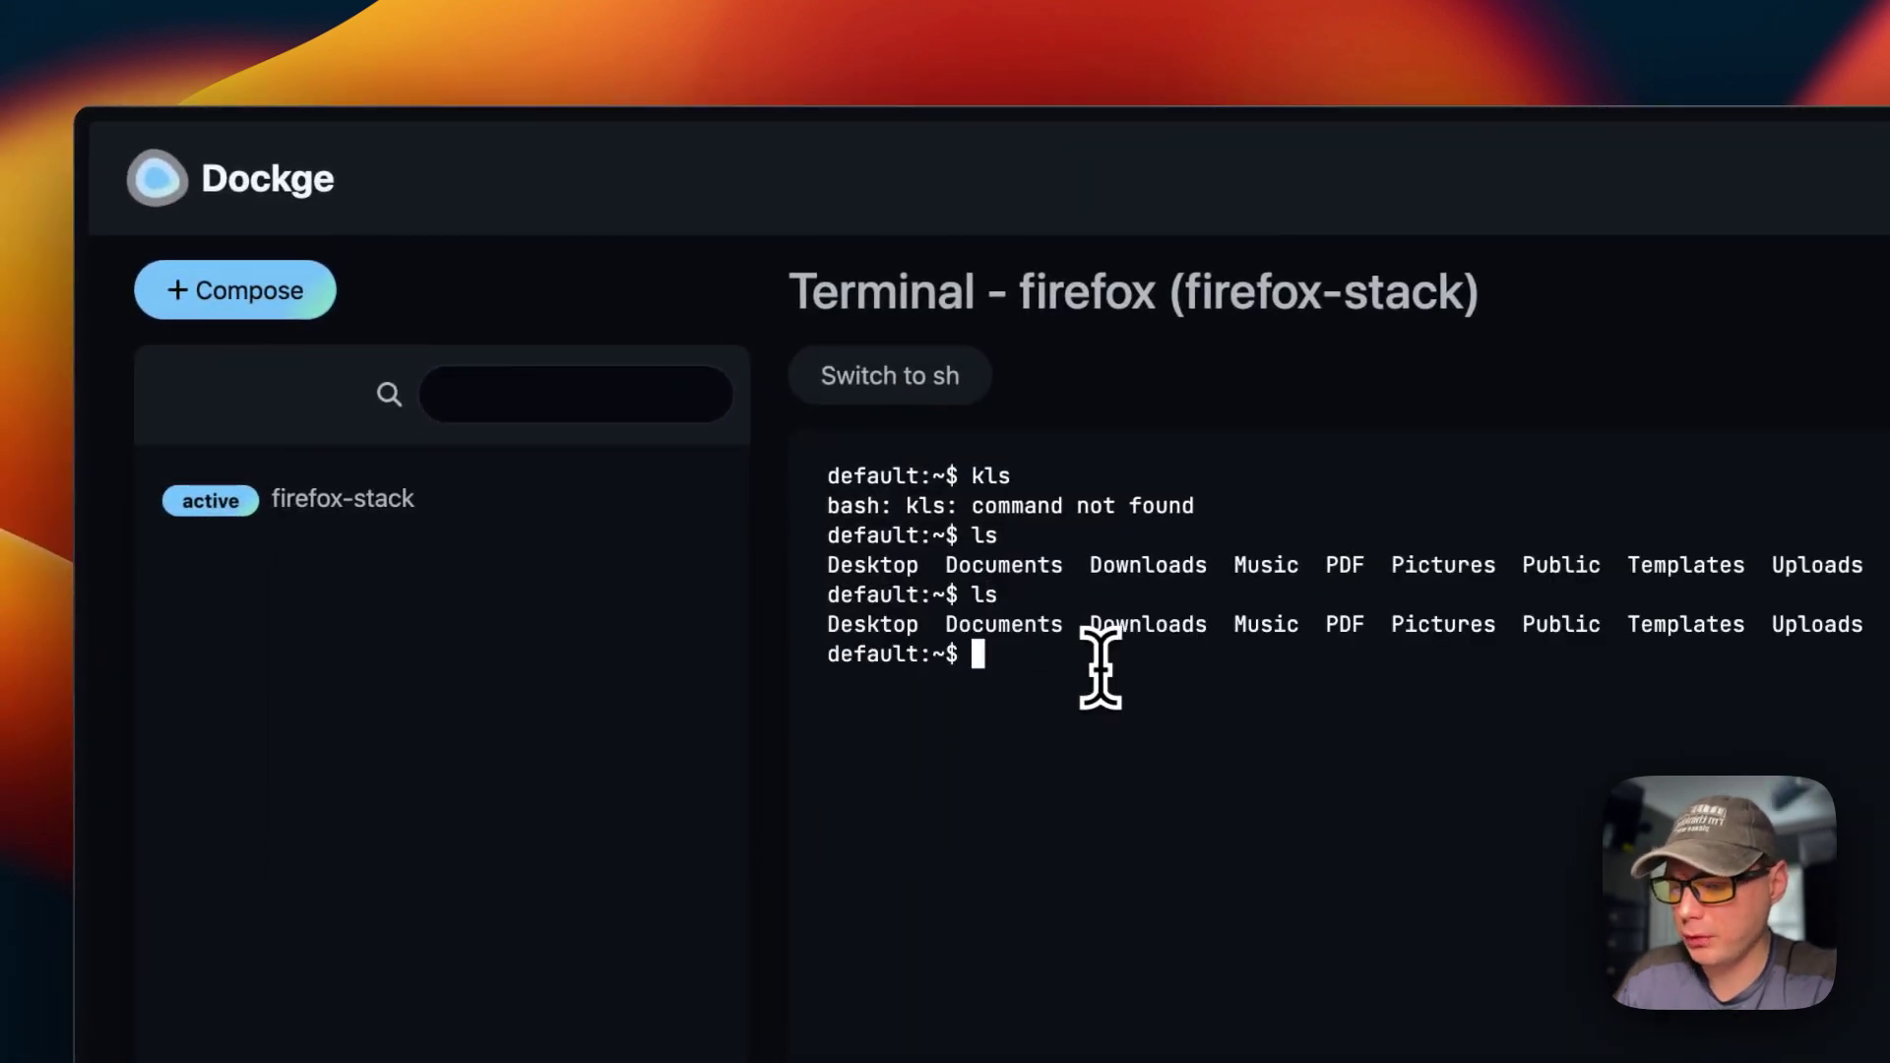
pyautogui.click(433, 497)
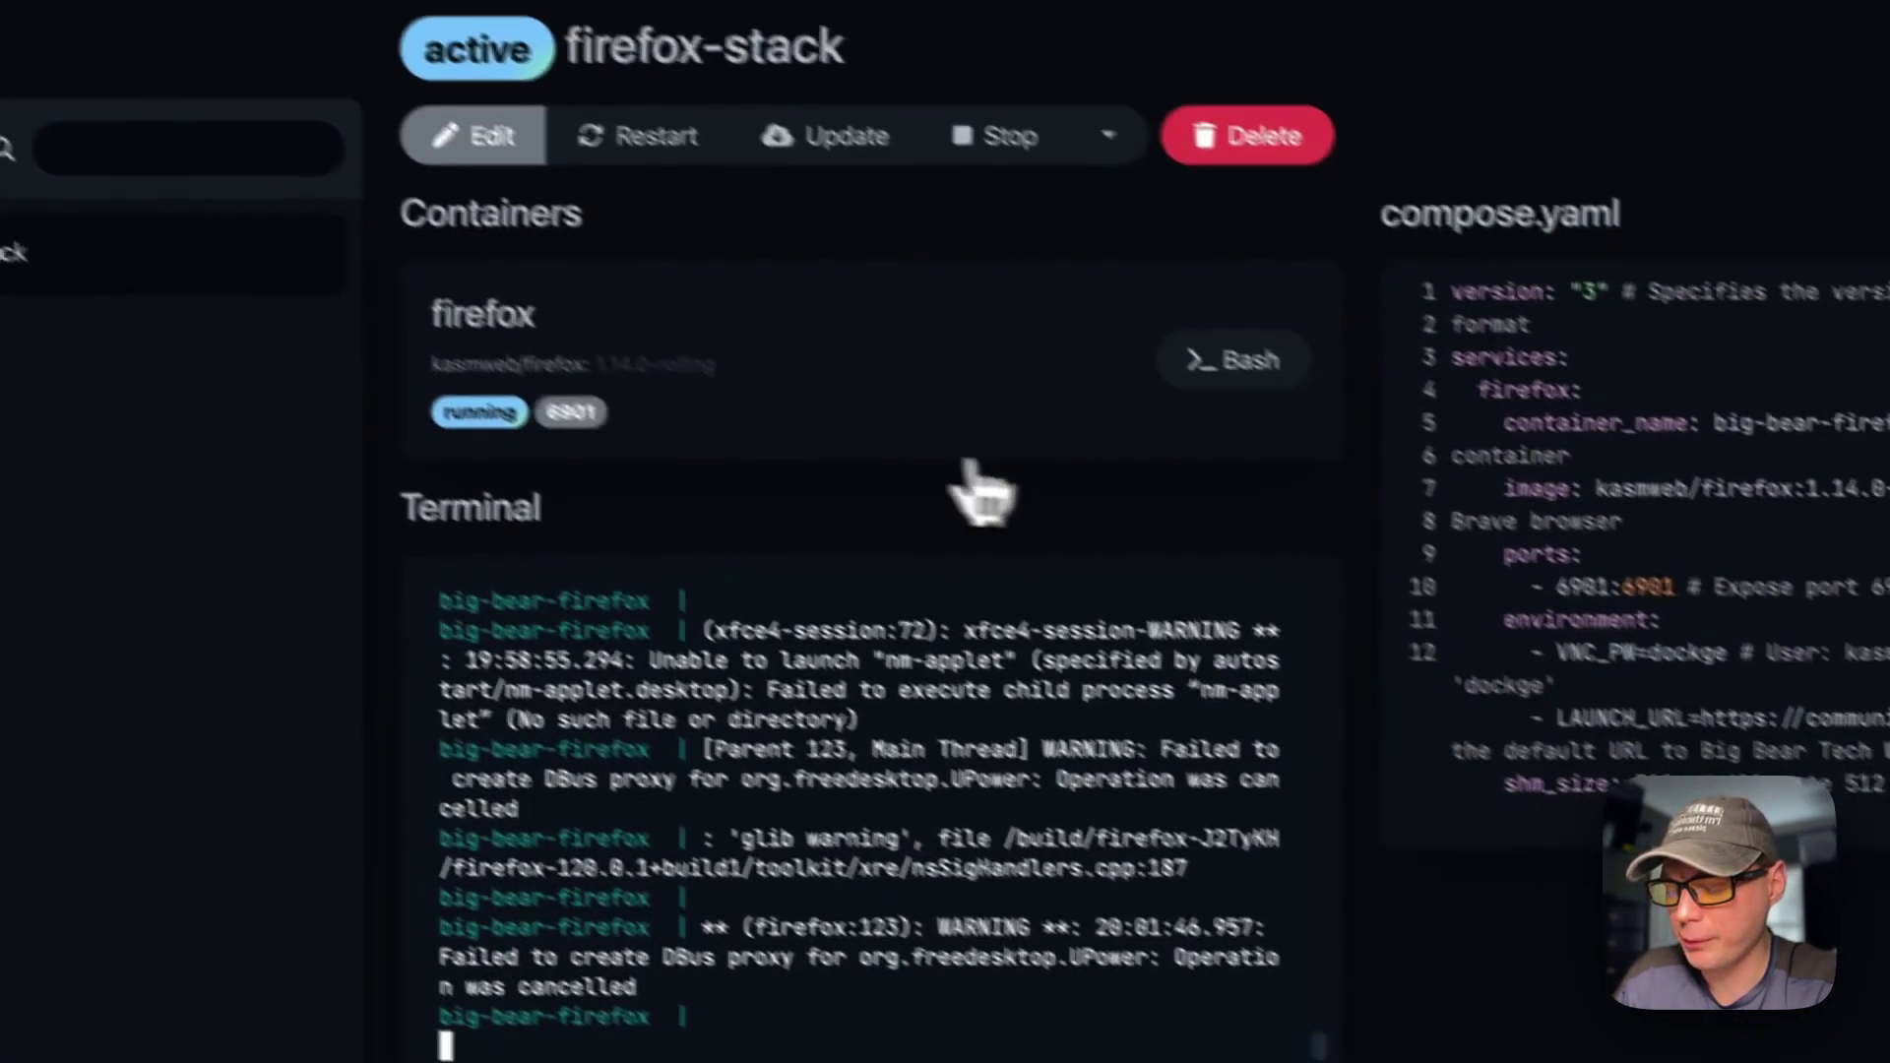
# Step: Review the firefox-stack log output and the full contents of its compose.yaml
pyautogui.scroll(10, 758, 817)
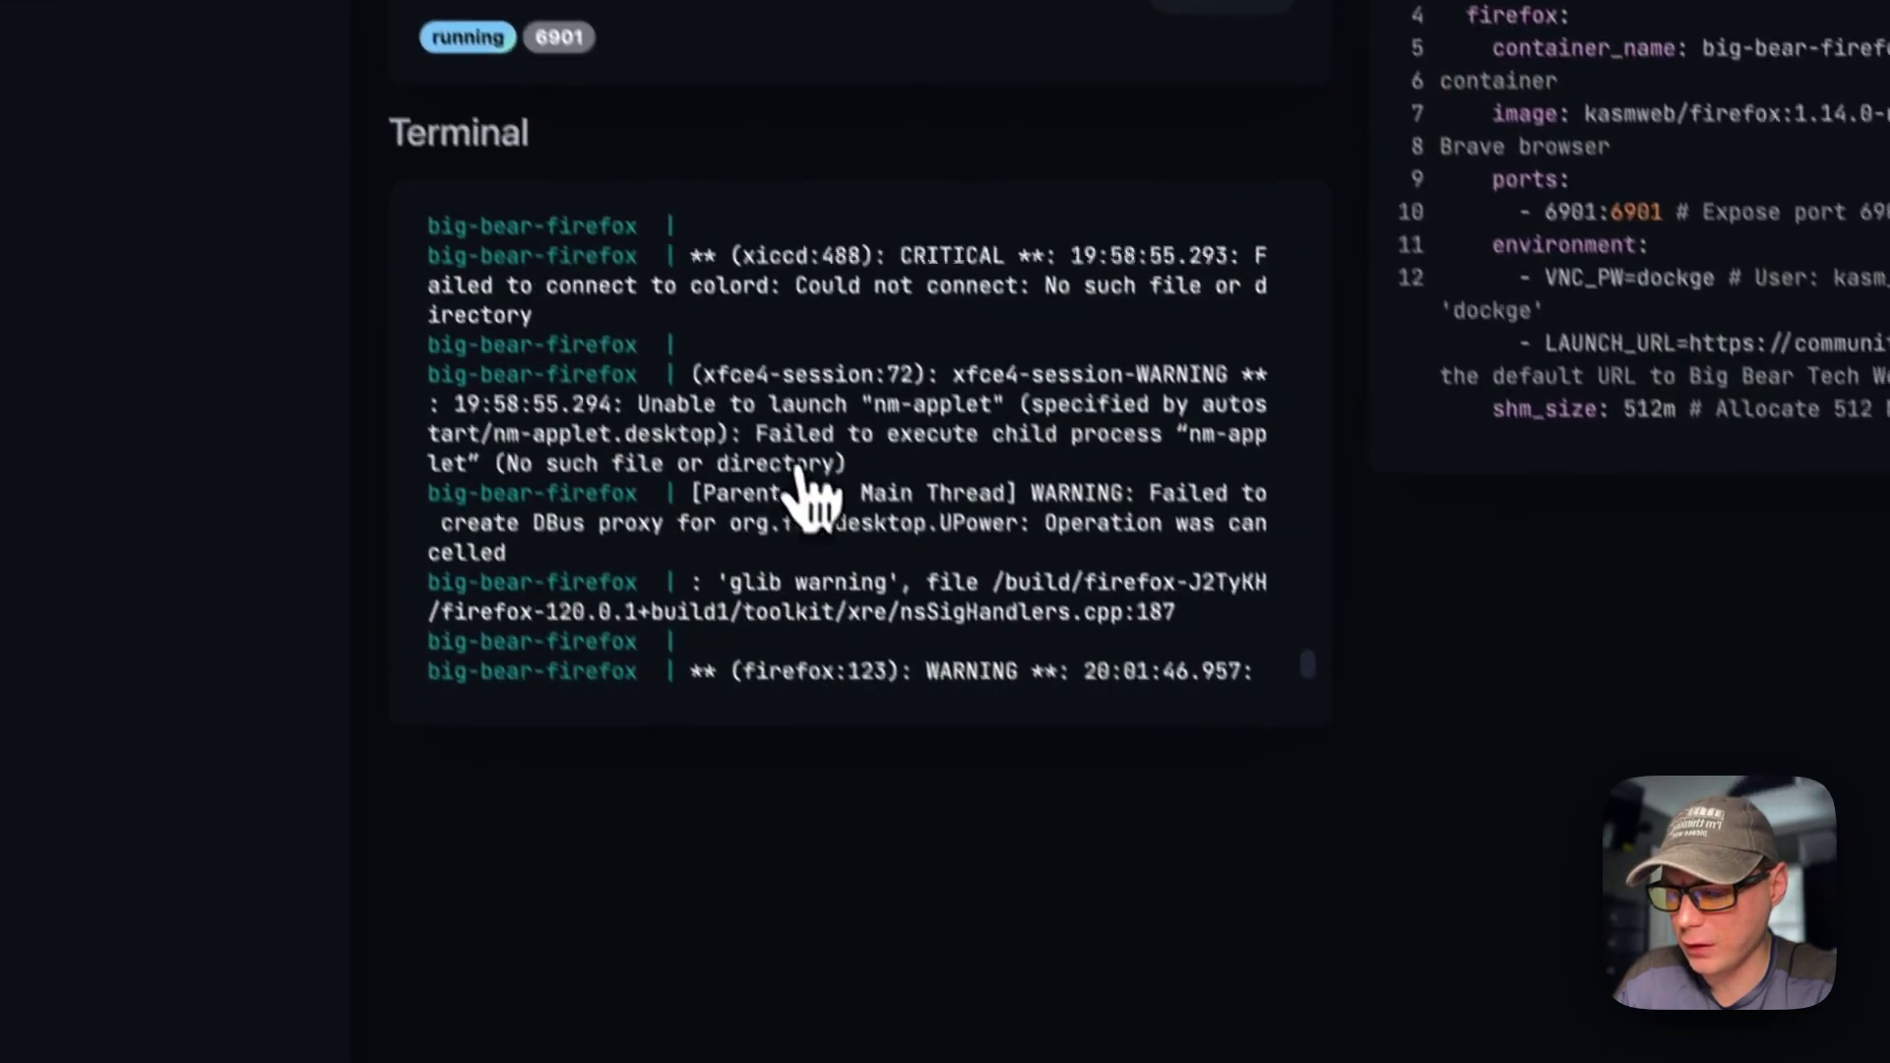
pyautogui.scroll(-5, 768, 472)
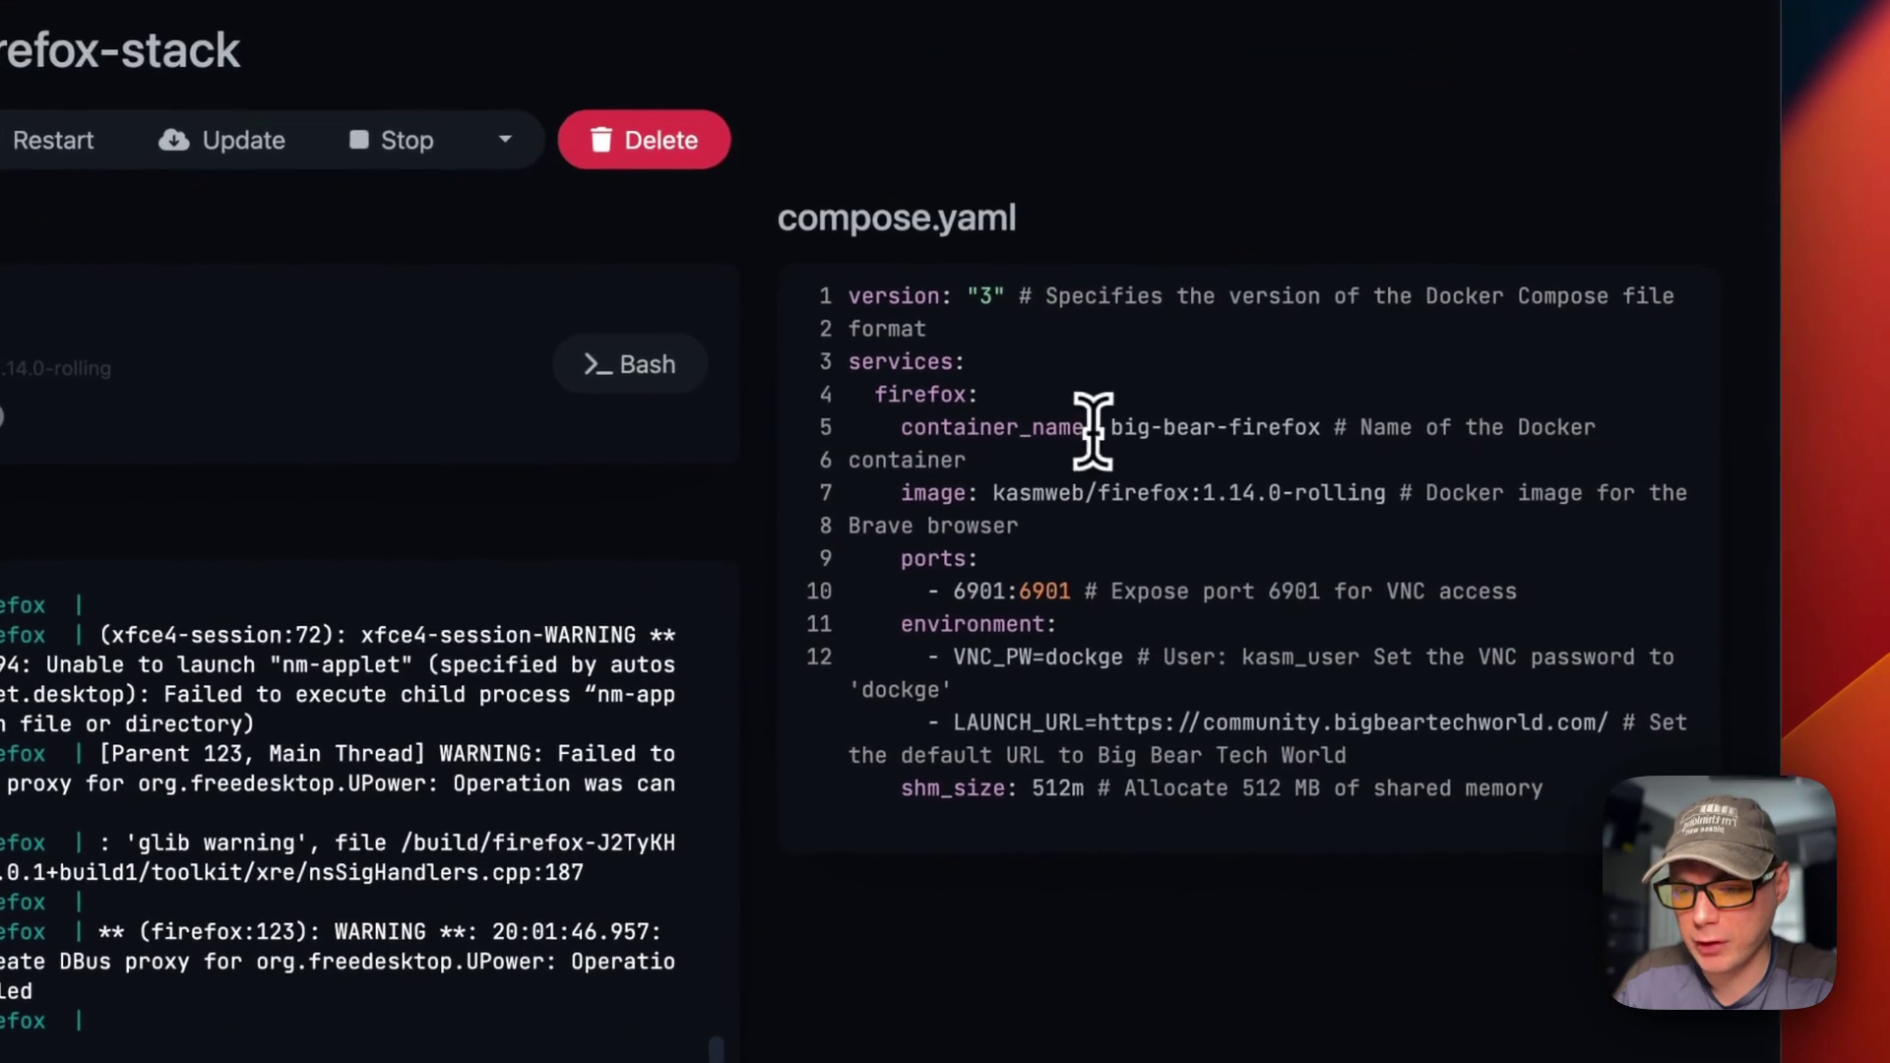
pyautogui.moveTo(858, 292); pyautogui.dragTo(1485, 785)
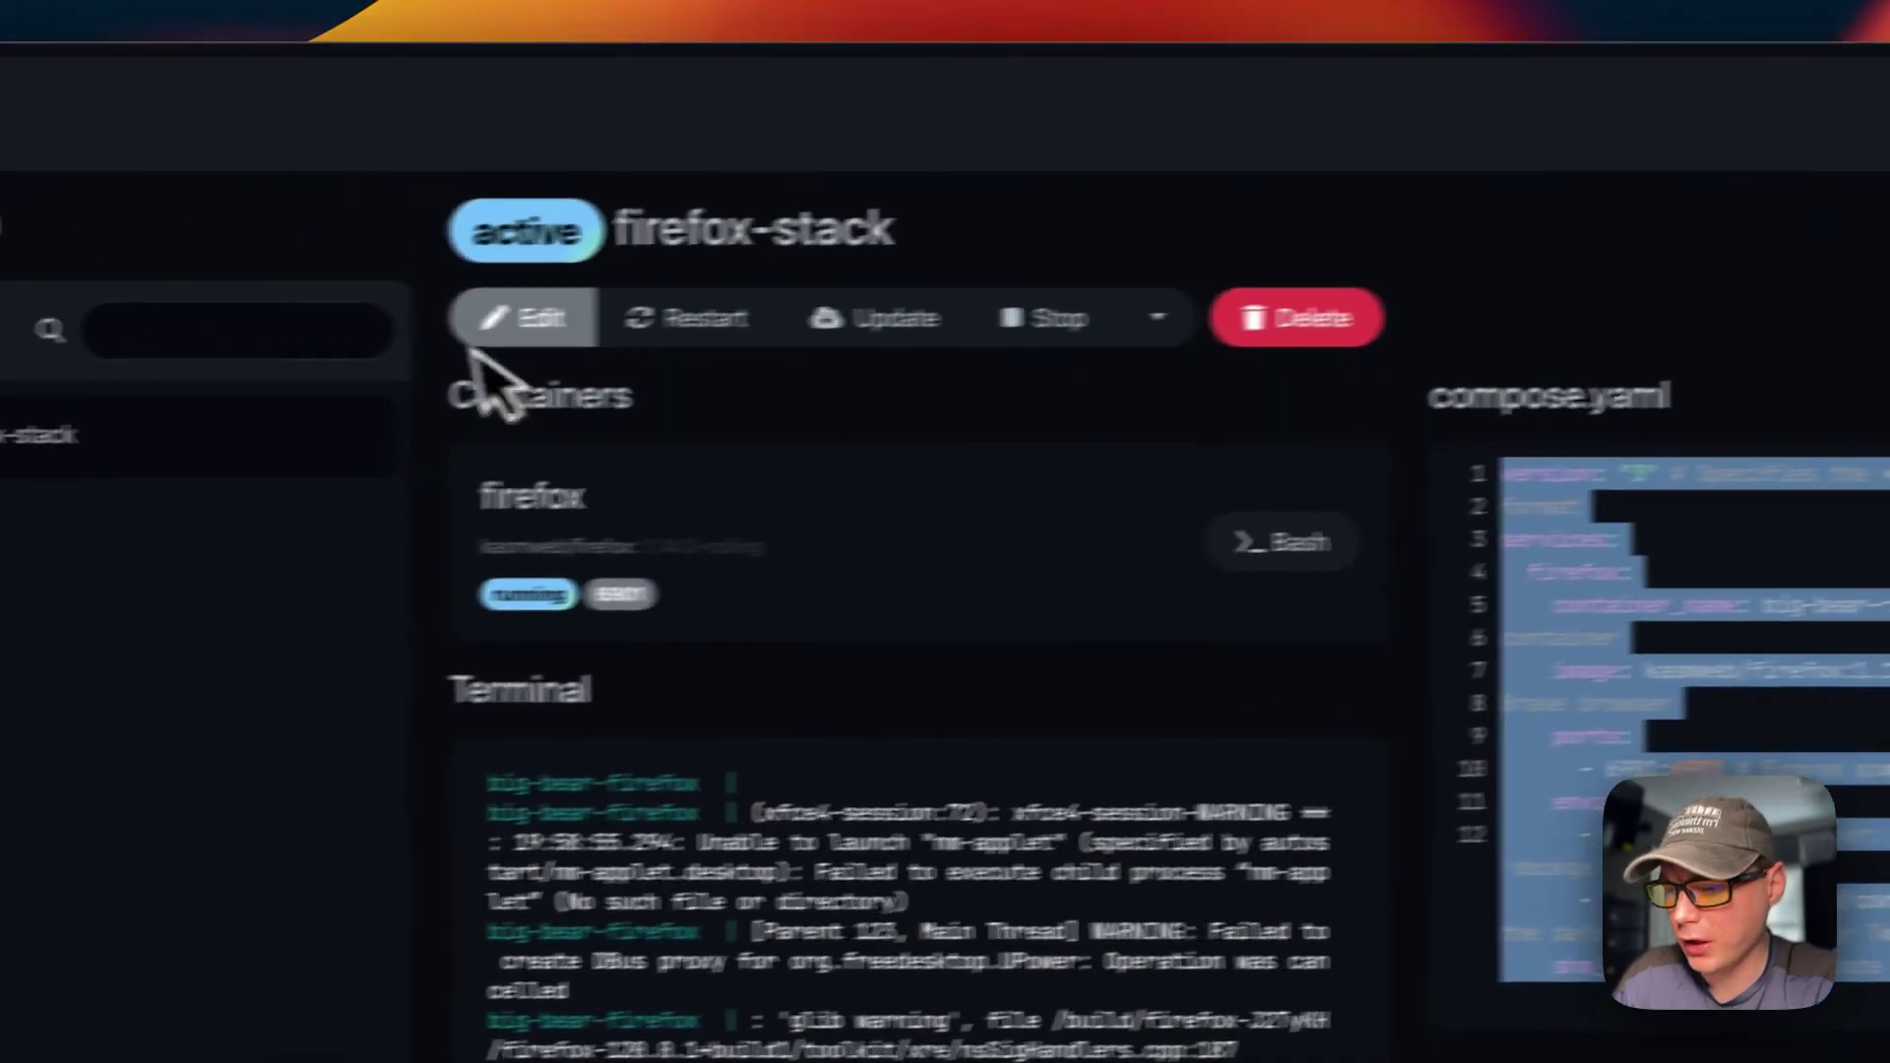
# Step: Put firefox-stack in edit mode, add a container named nginx, and delete that container again
pyautogui.click(105, 341)
pyautogui.click(621, 325)
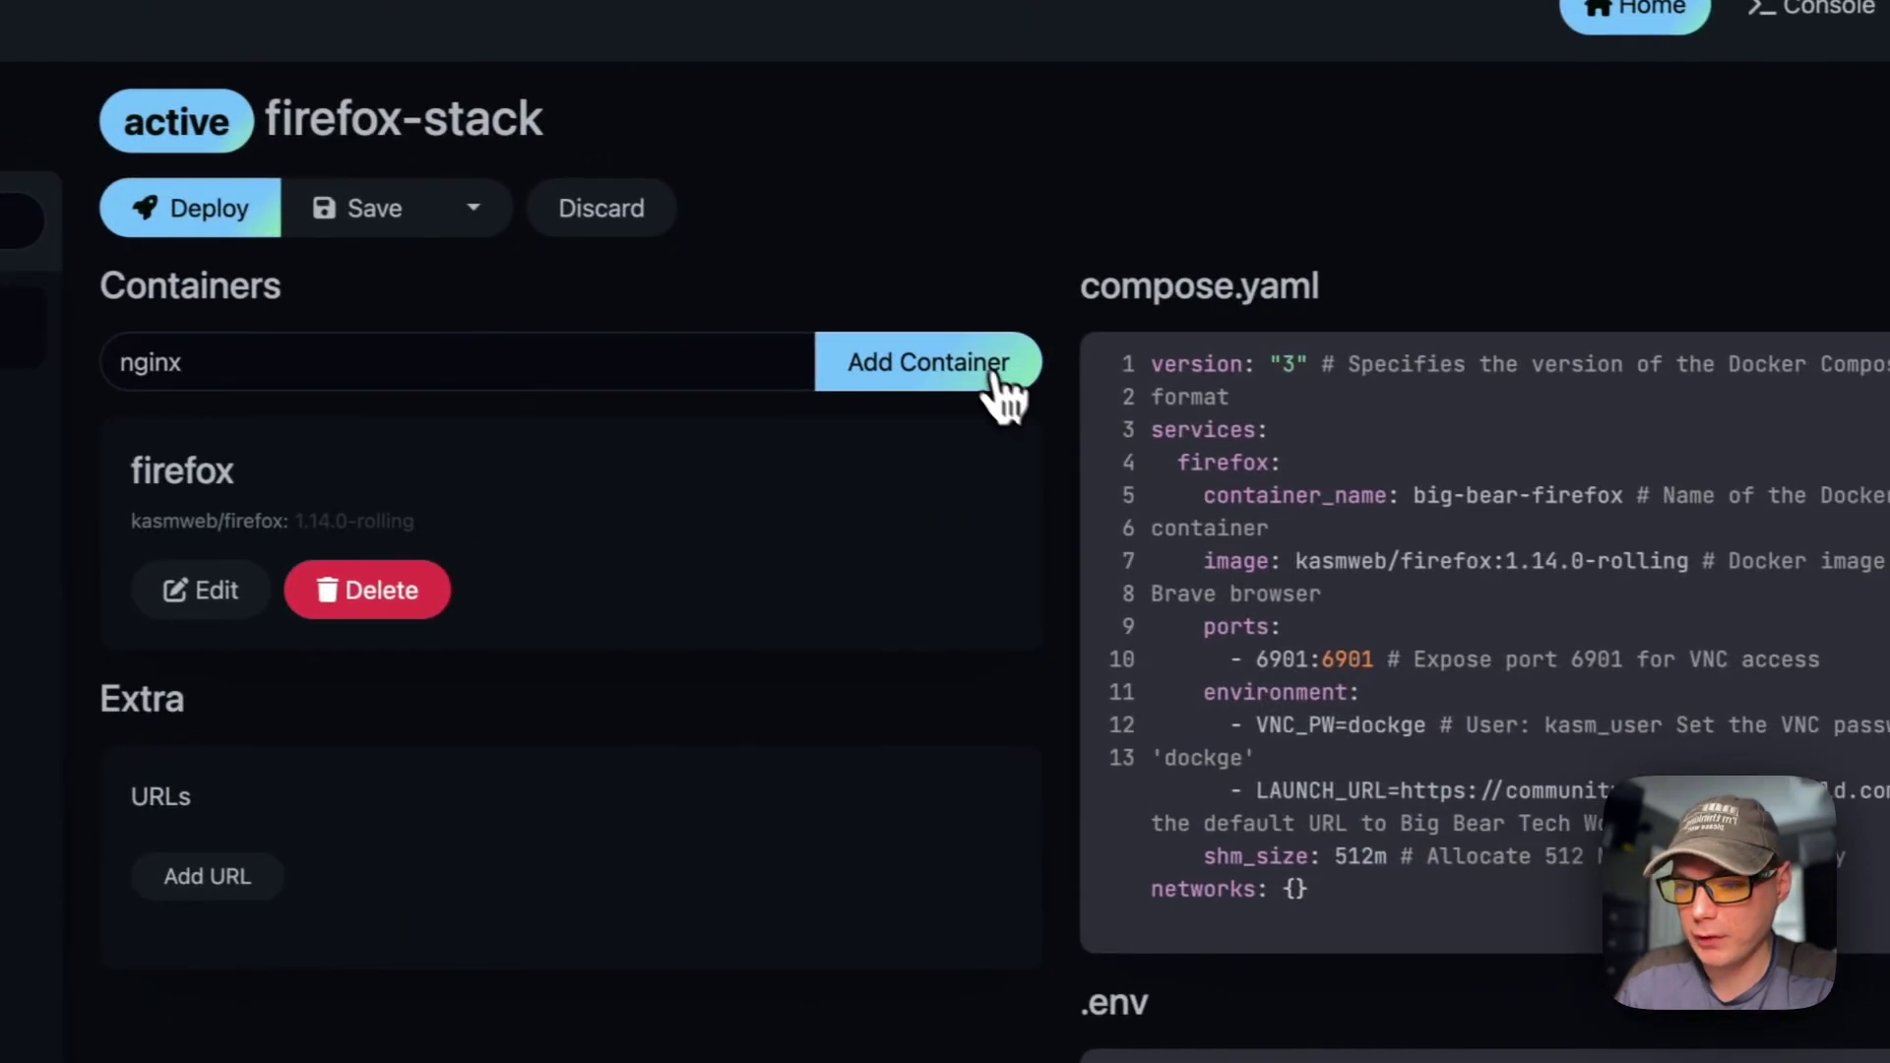
pyautogui.click(1476, 464)
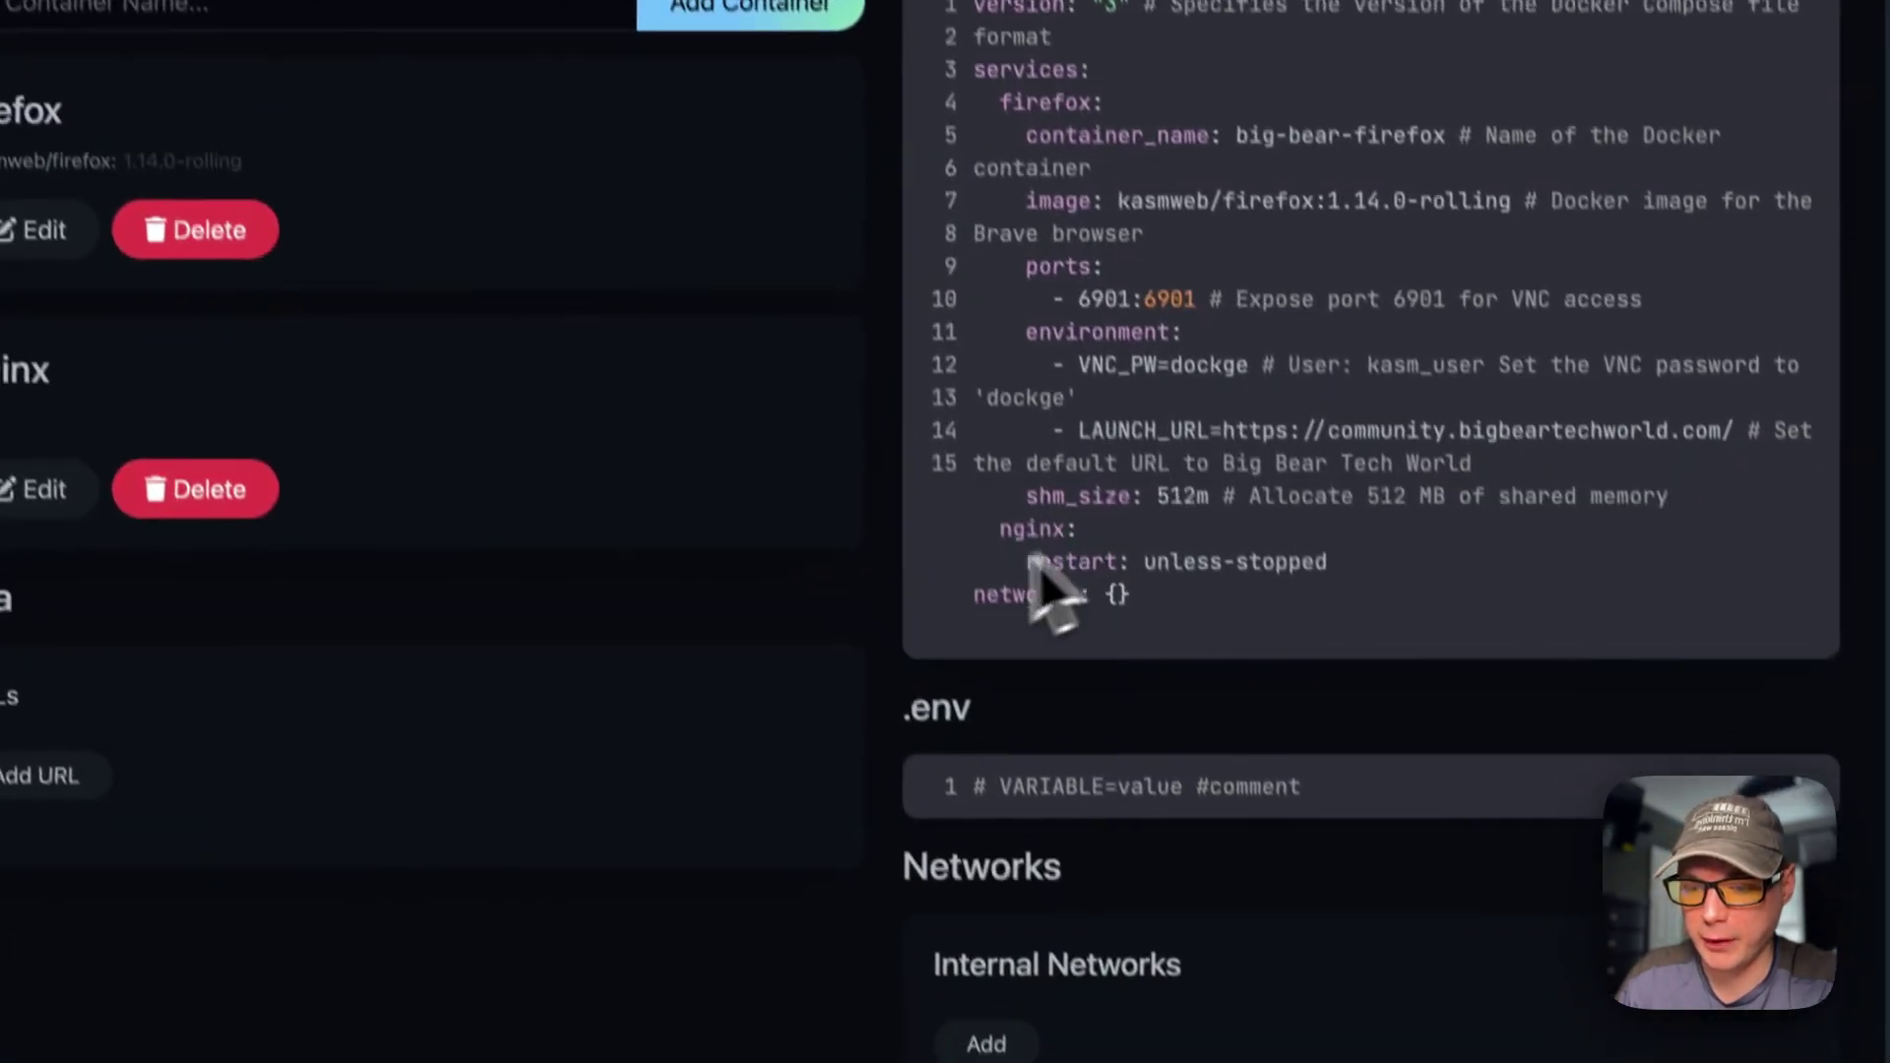
pyautogui.moveTo(1001, 531); pyautogui.dragTo(1398, 552)
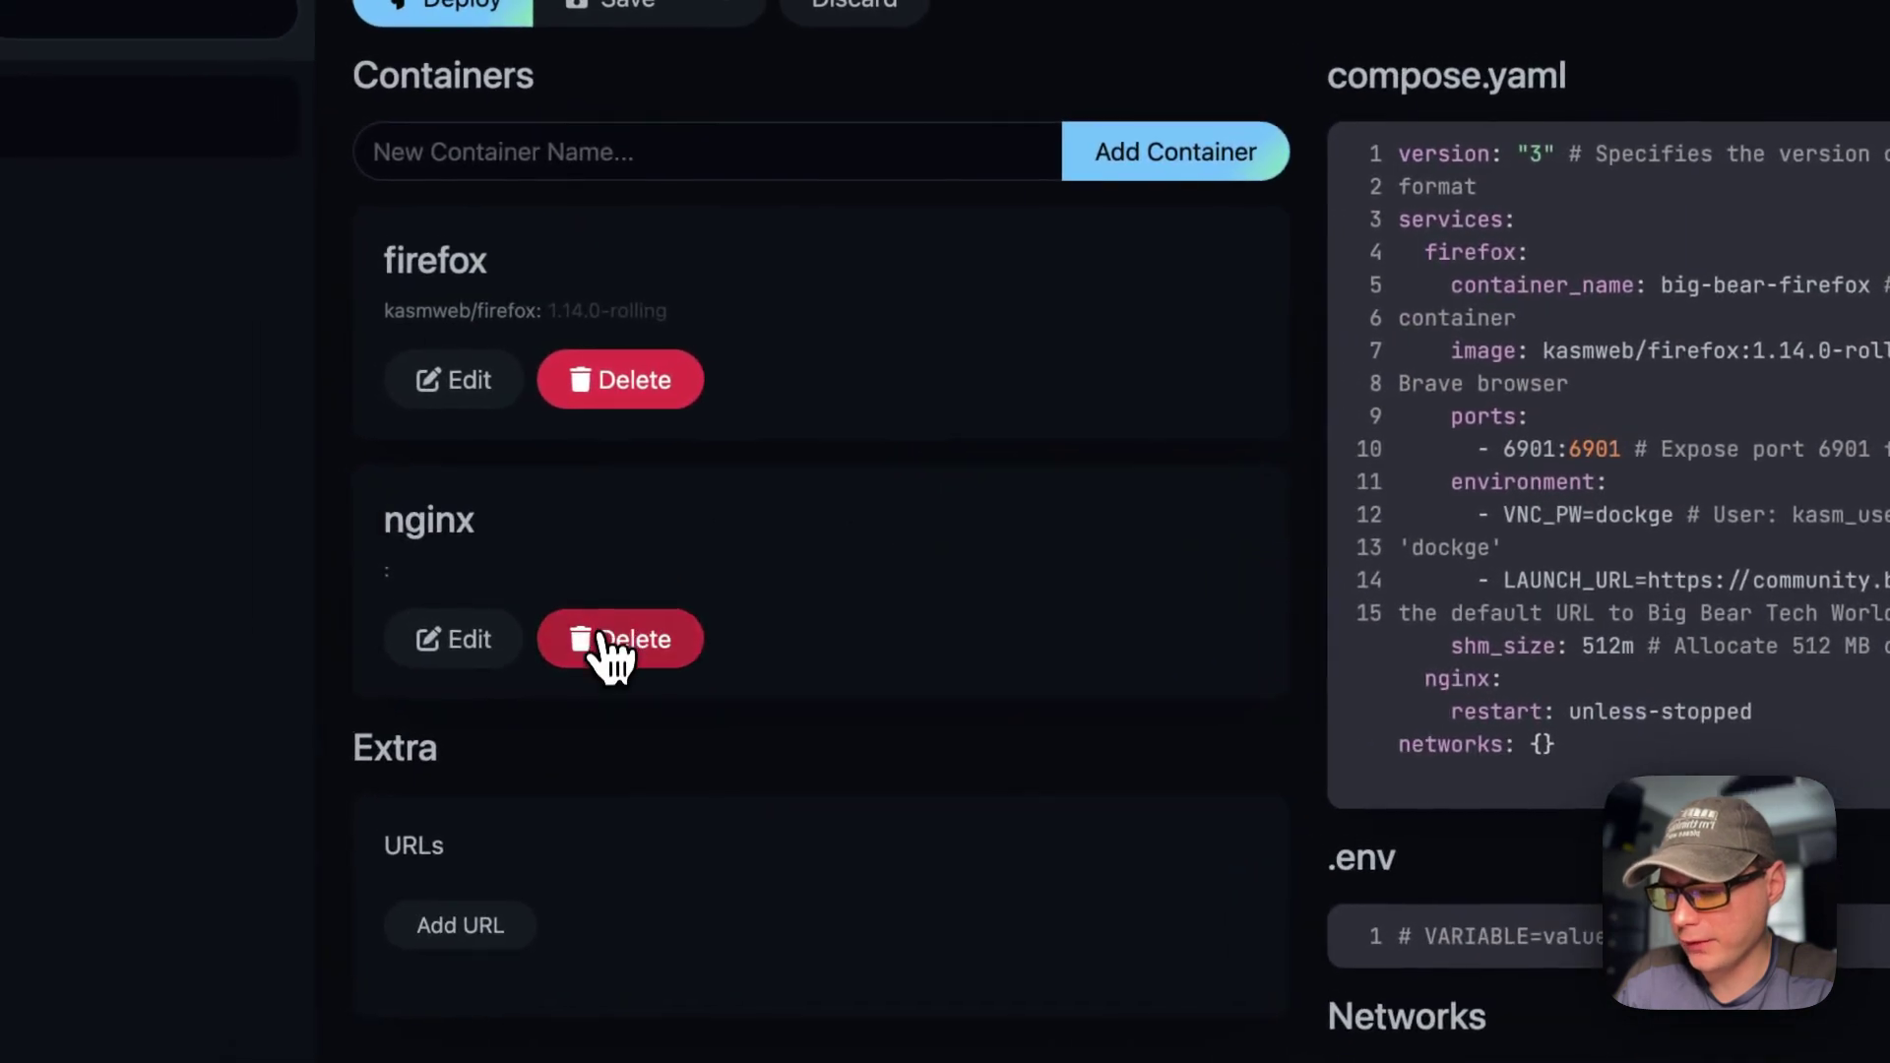
pyautogui.click(187, 450)
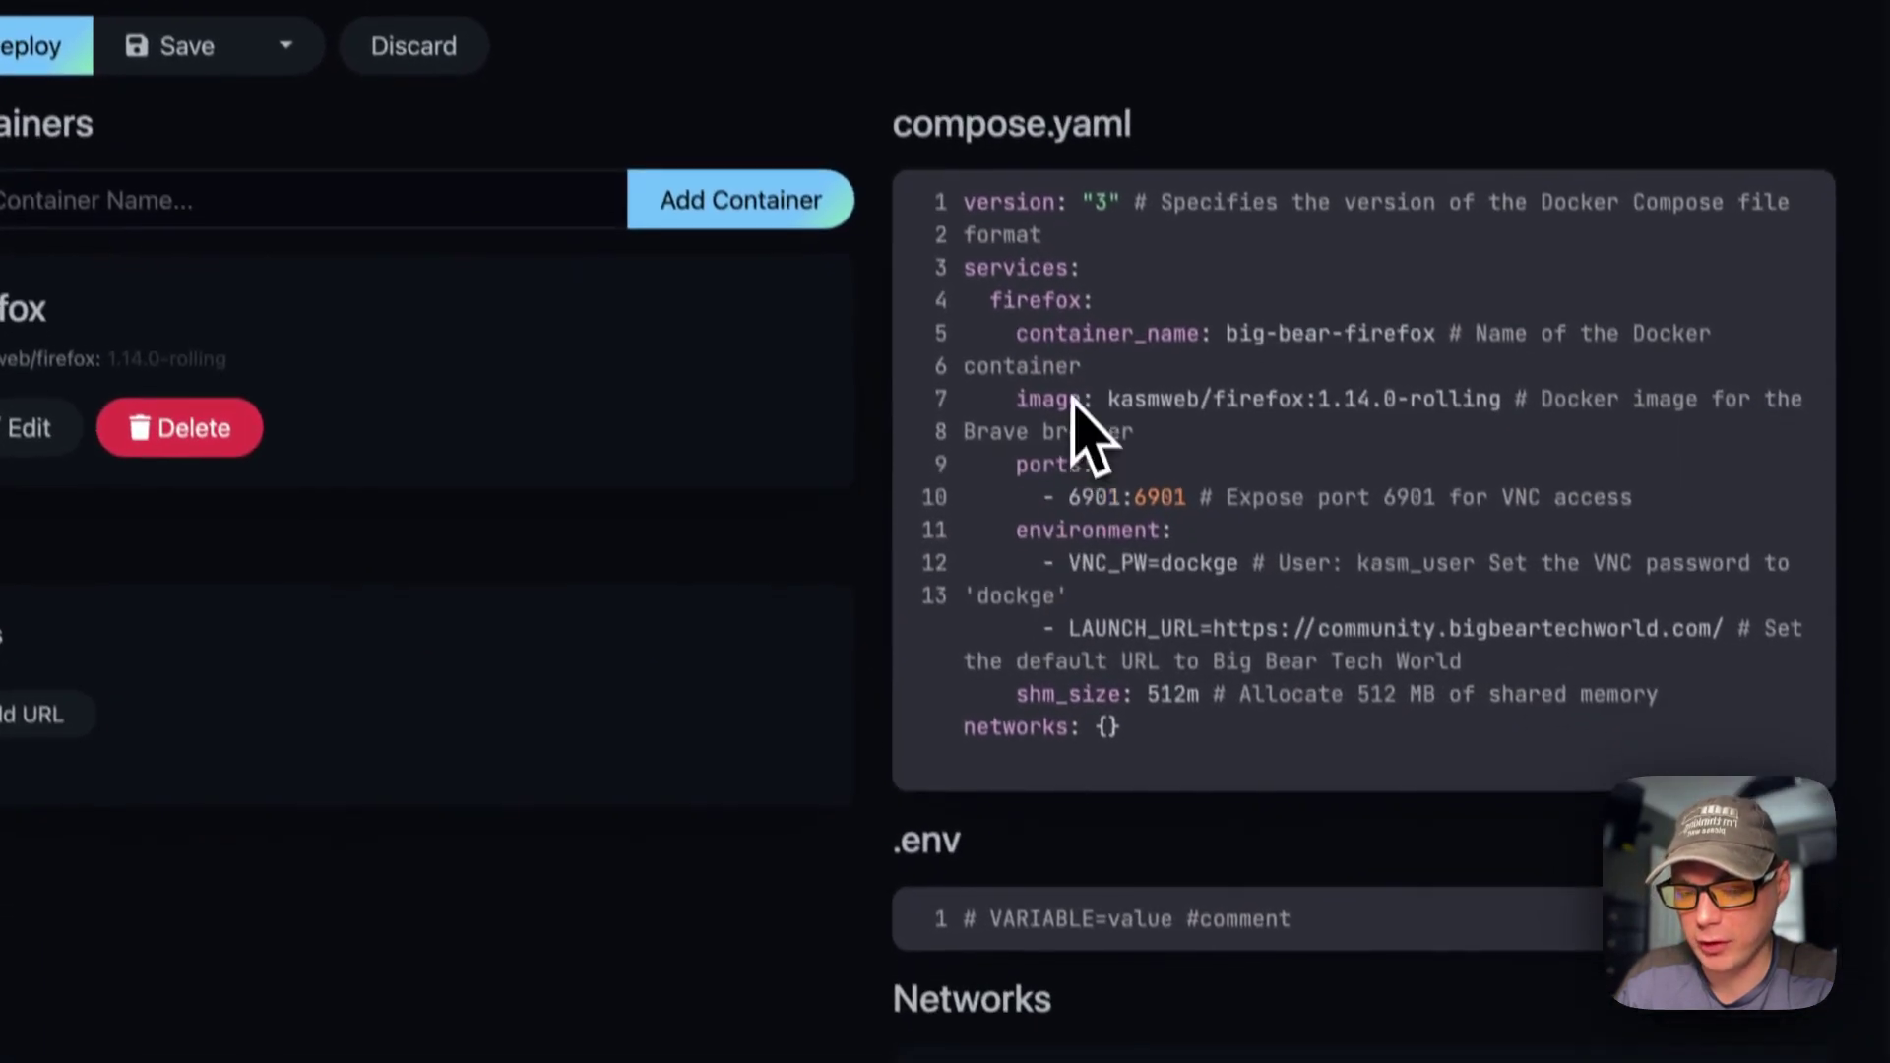
# Step: Expand the firefox container's editing form, examine its ports, volumes, restart policy and environment variables, and leave edit mode without saving
pyautogui.click(35, 438)
pyautogui.scroll(-7, 743, 827)
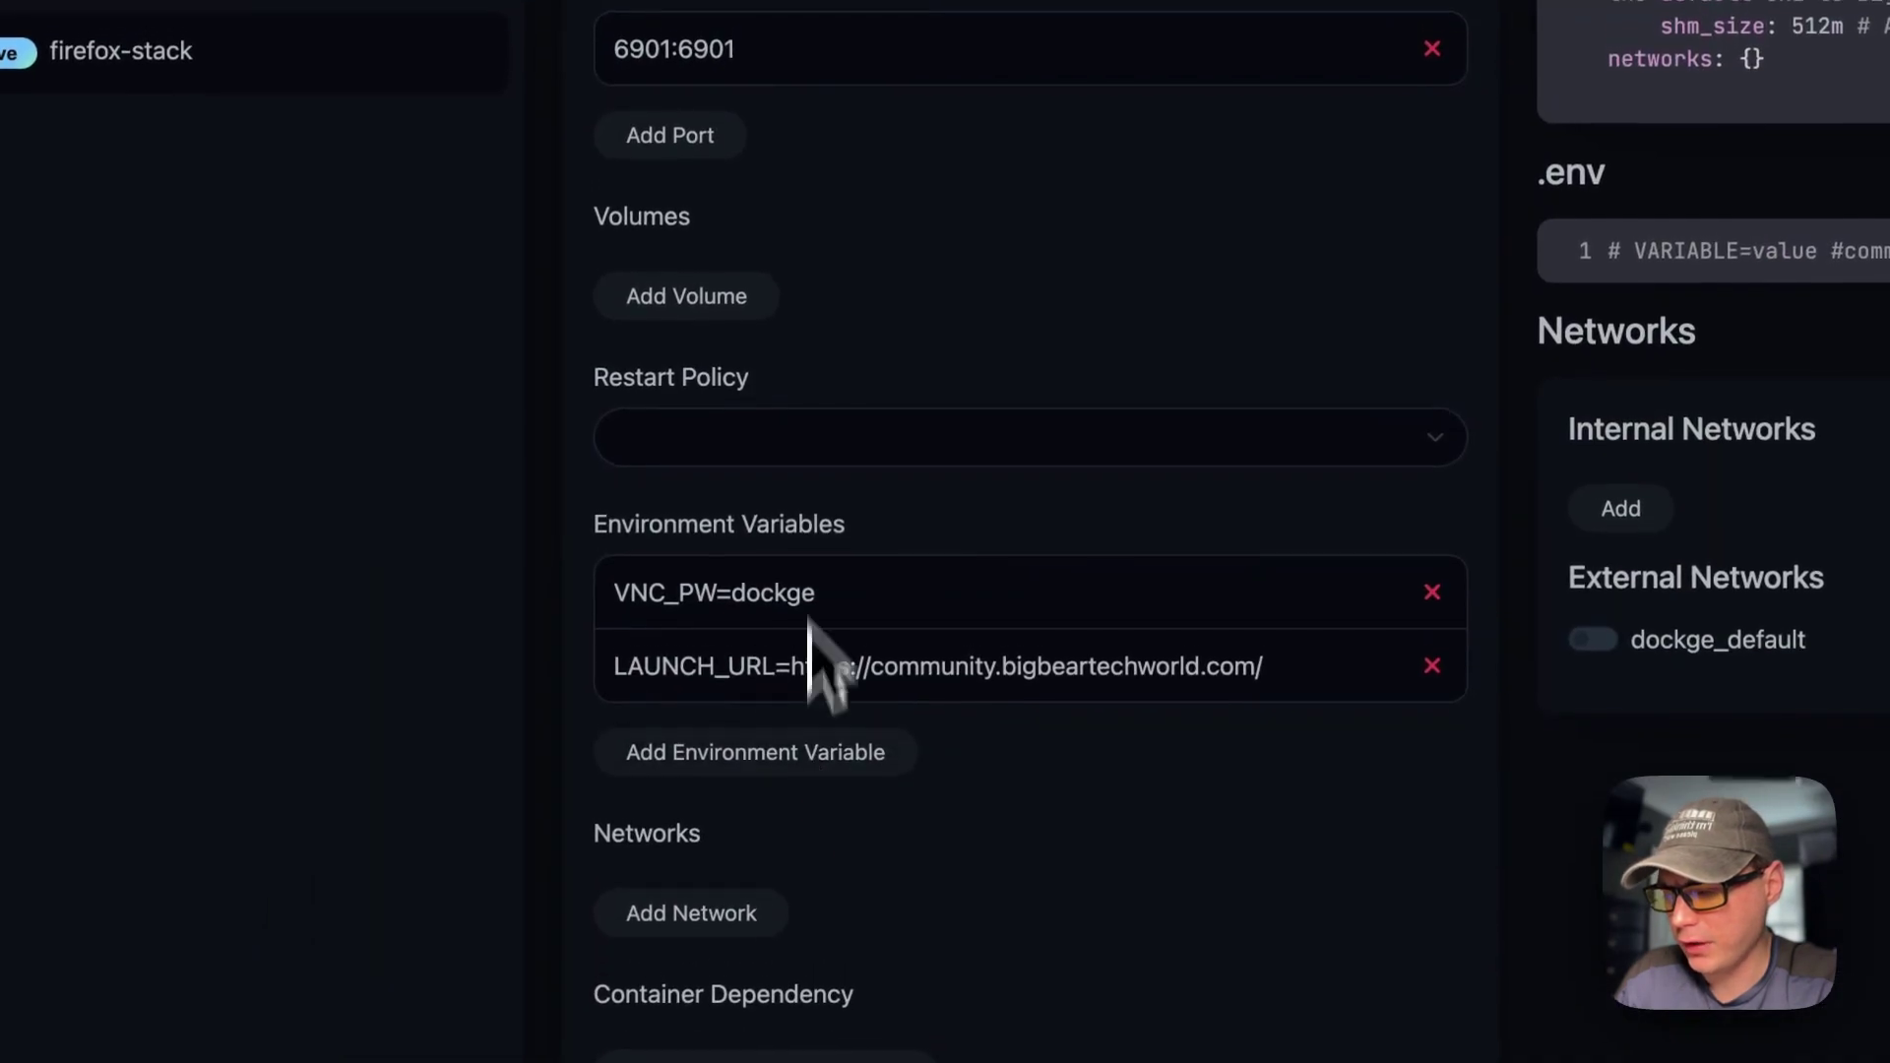
pyautogui.scroll(3, 768, 689)
pyautogui.scroll(3, 827, 451)
pyautogui.scroll(-6, 843, 413)
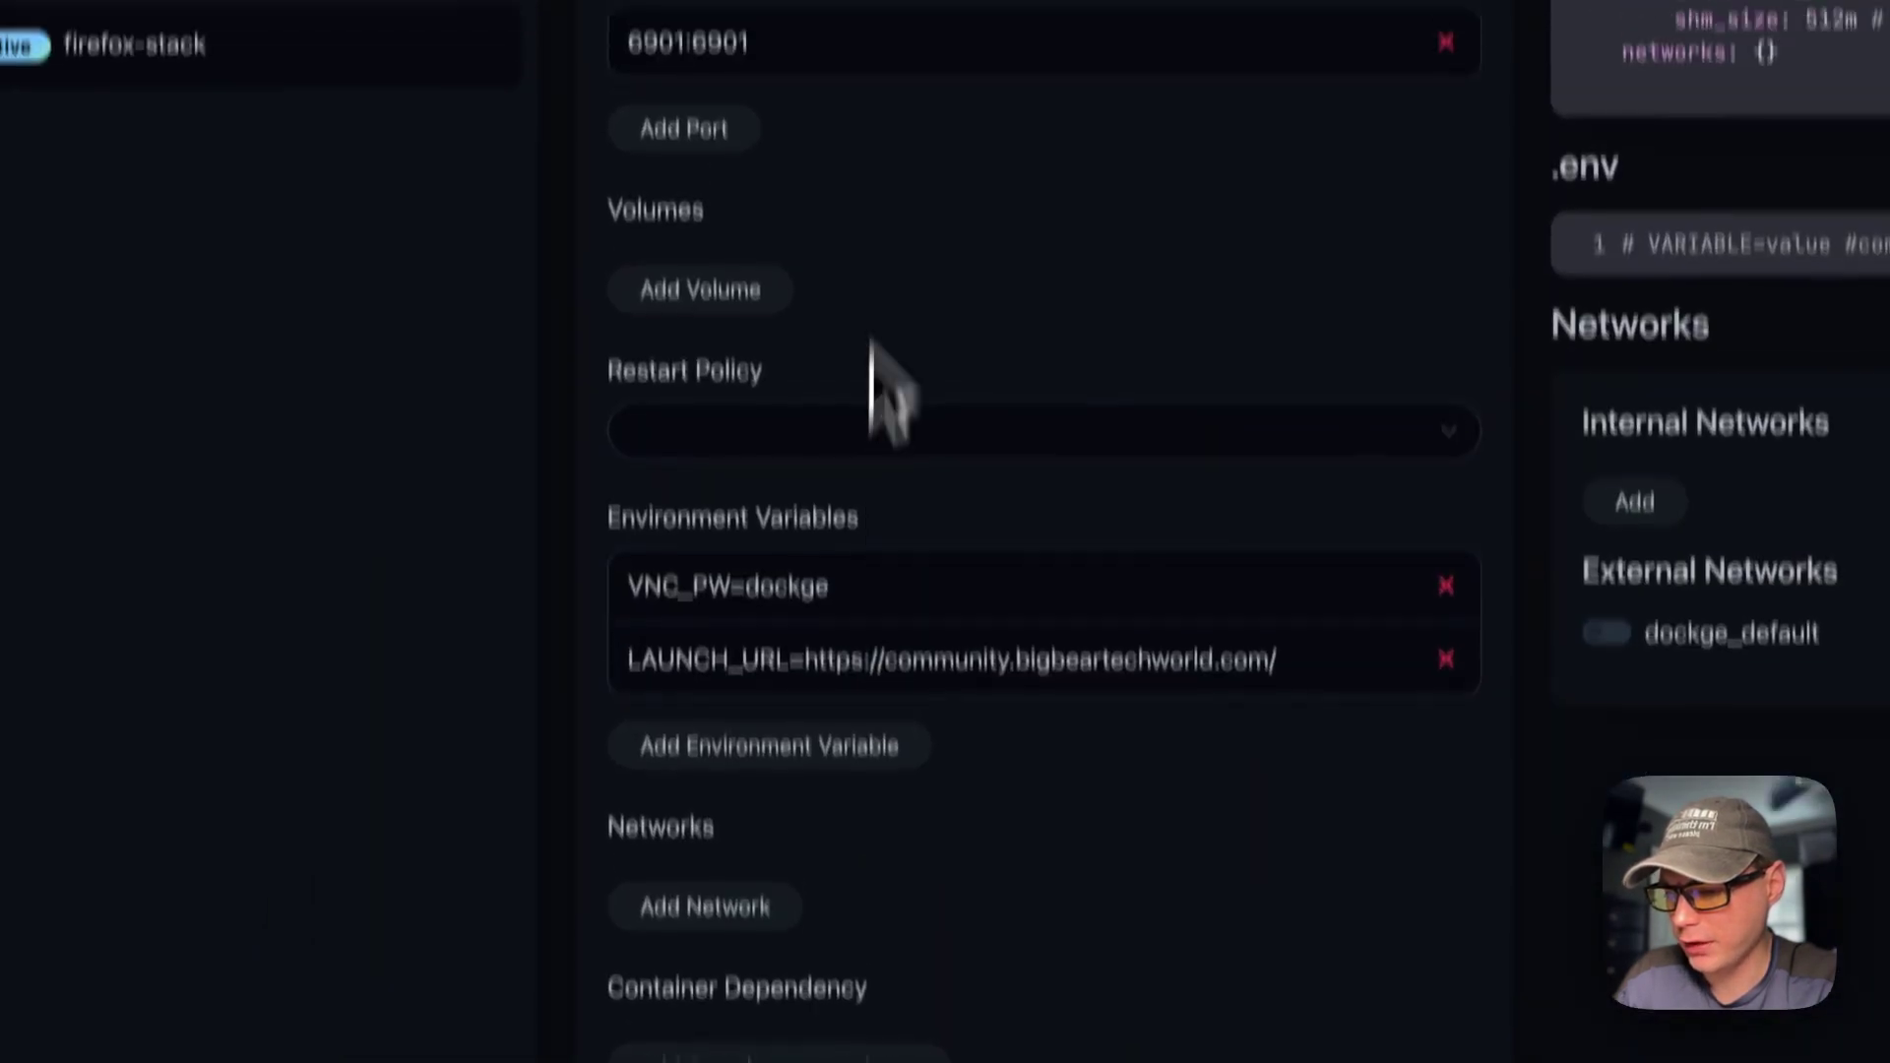
pyautogui.scroll(8, 873, 443)
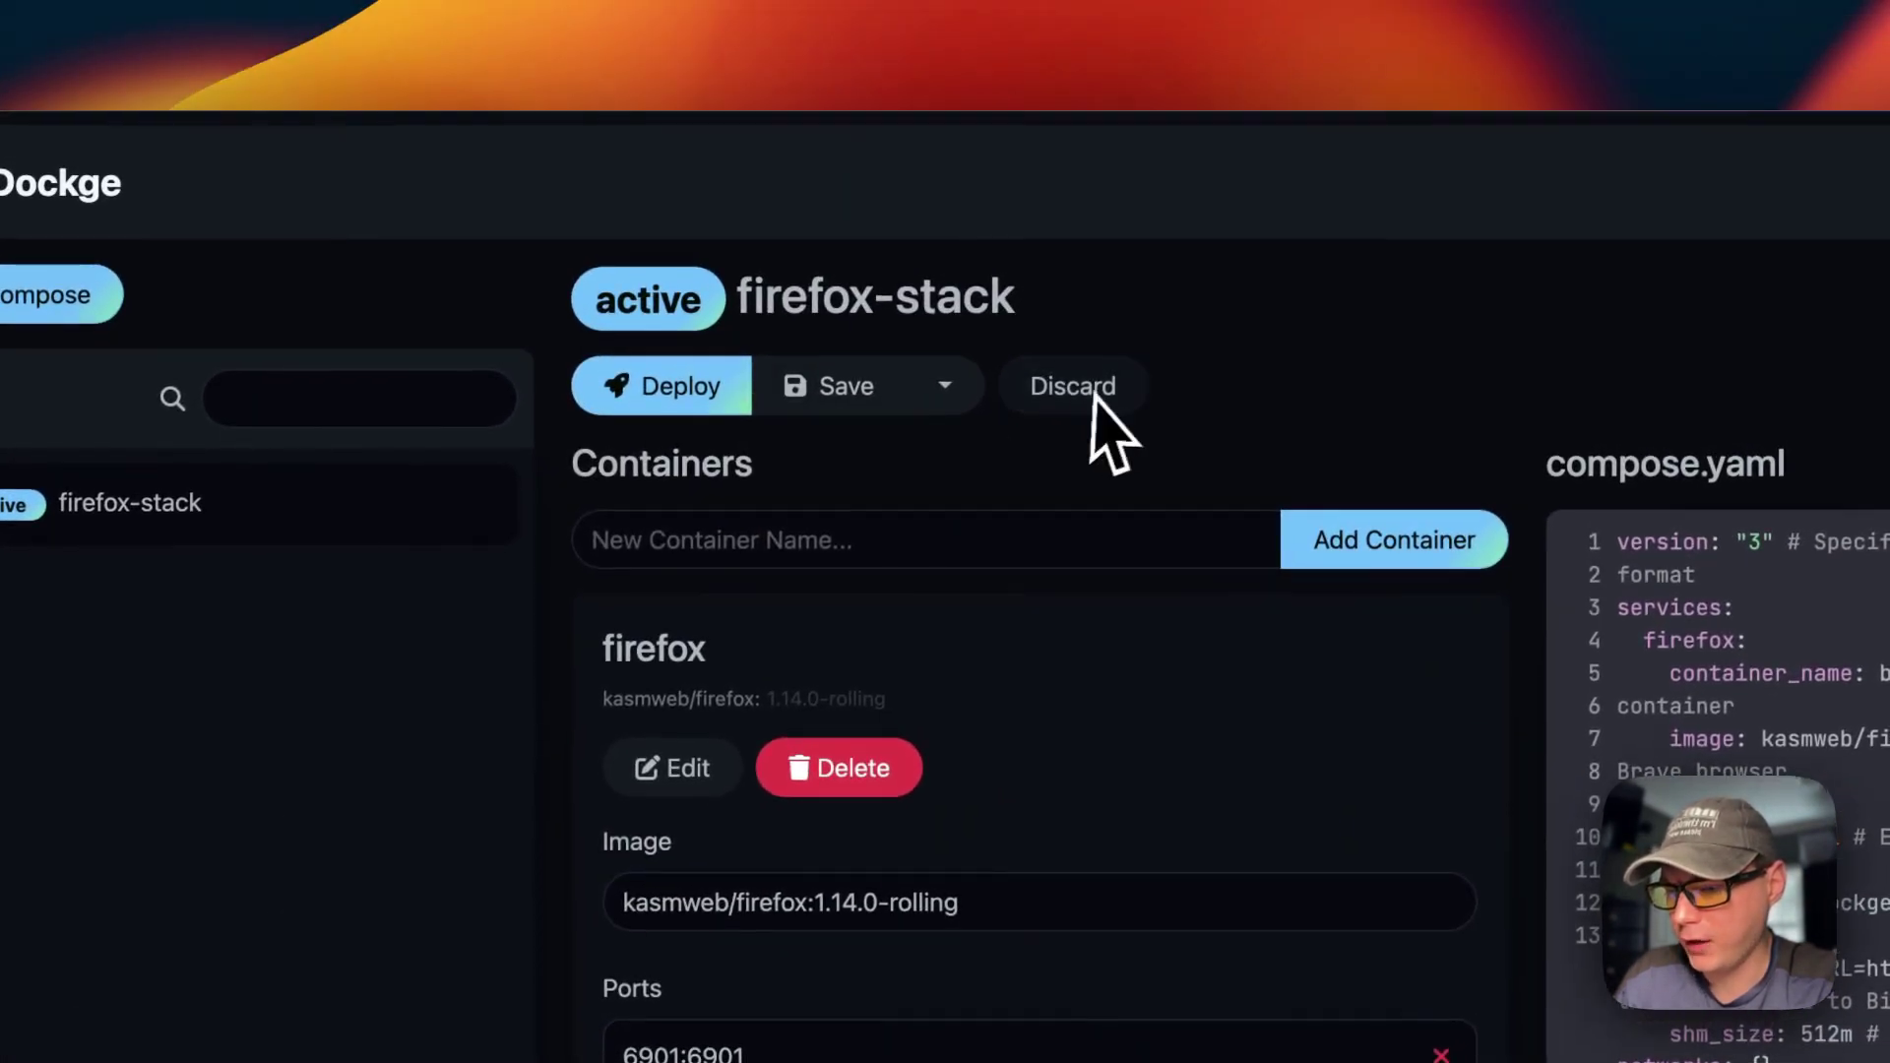
pyautogui.click(945, 386)
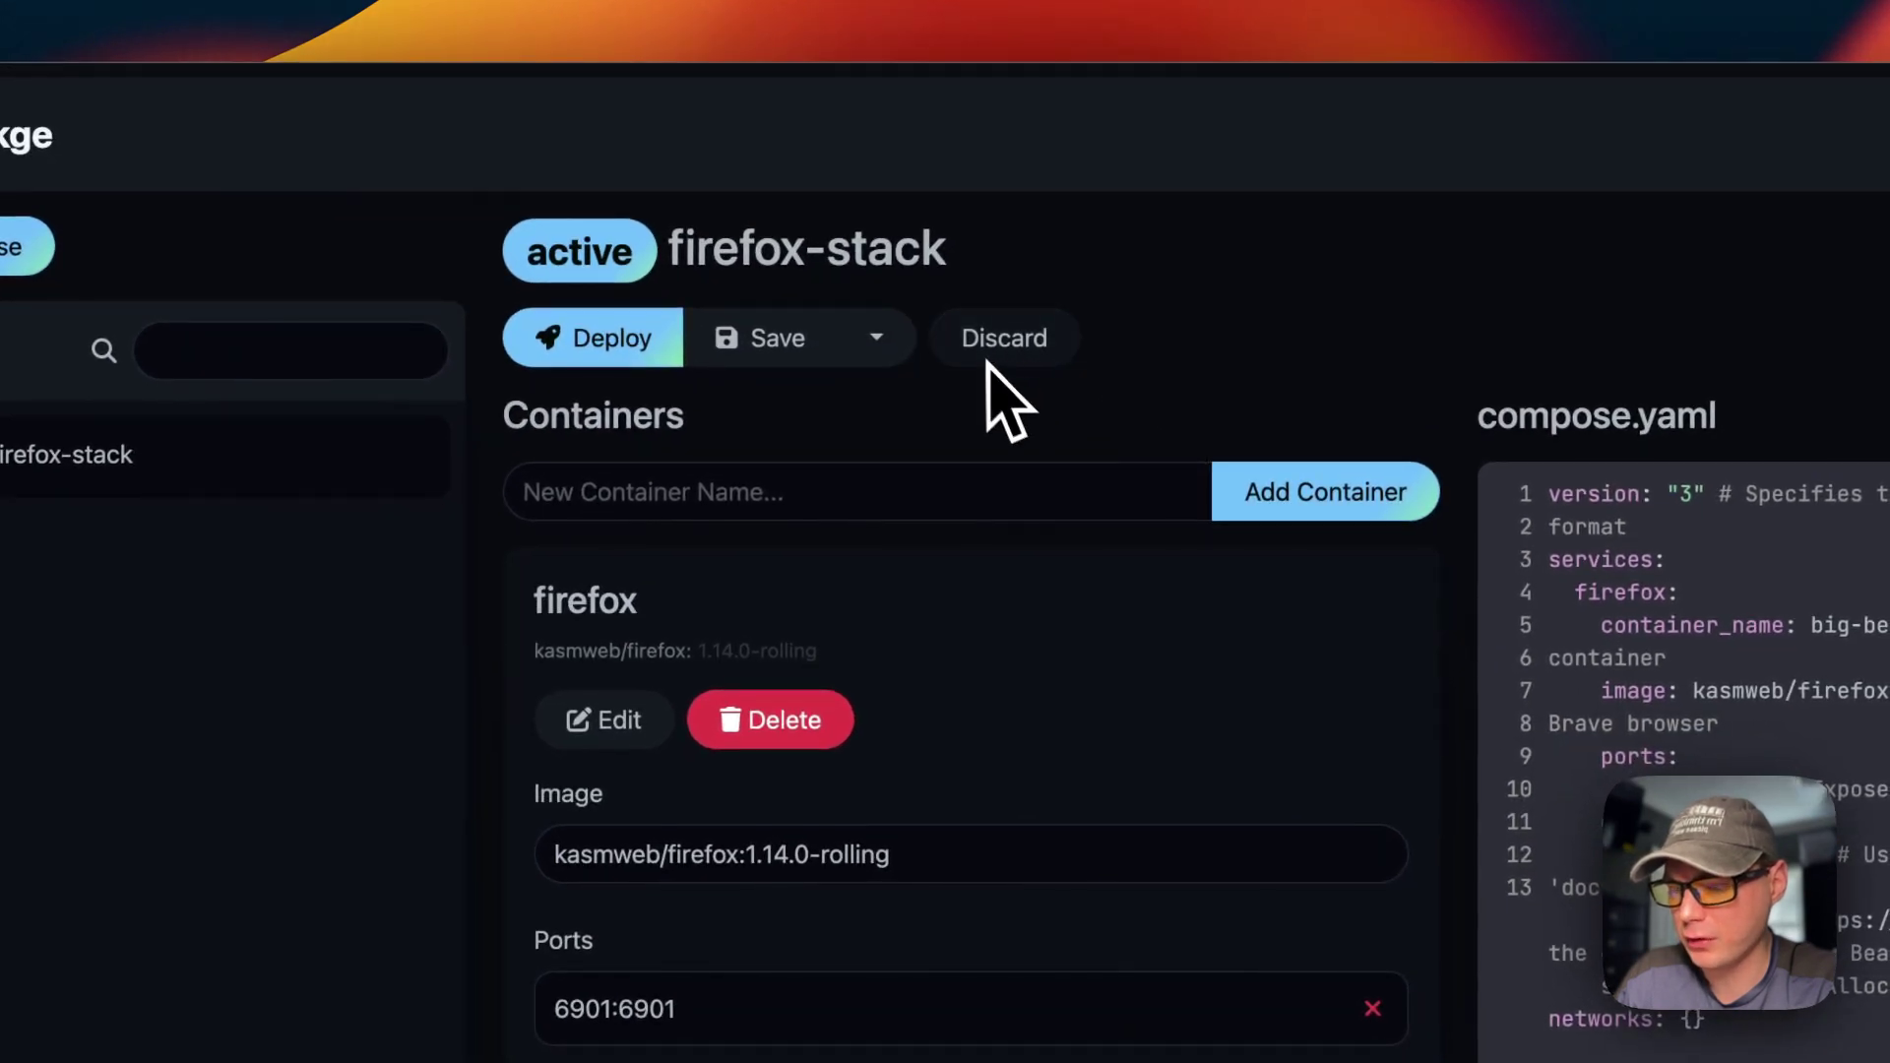
pyautogui.click(603, 720)
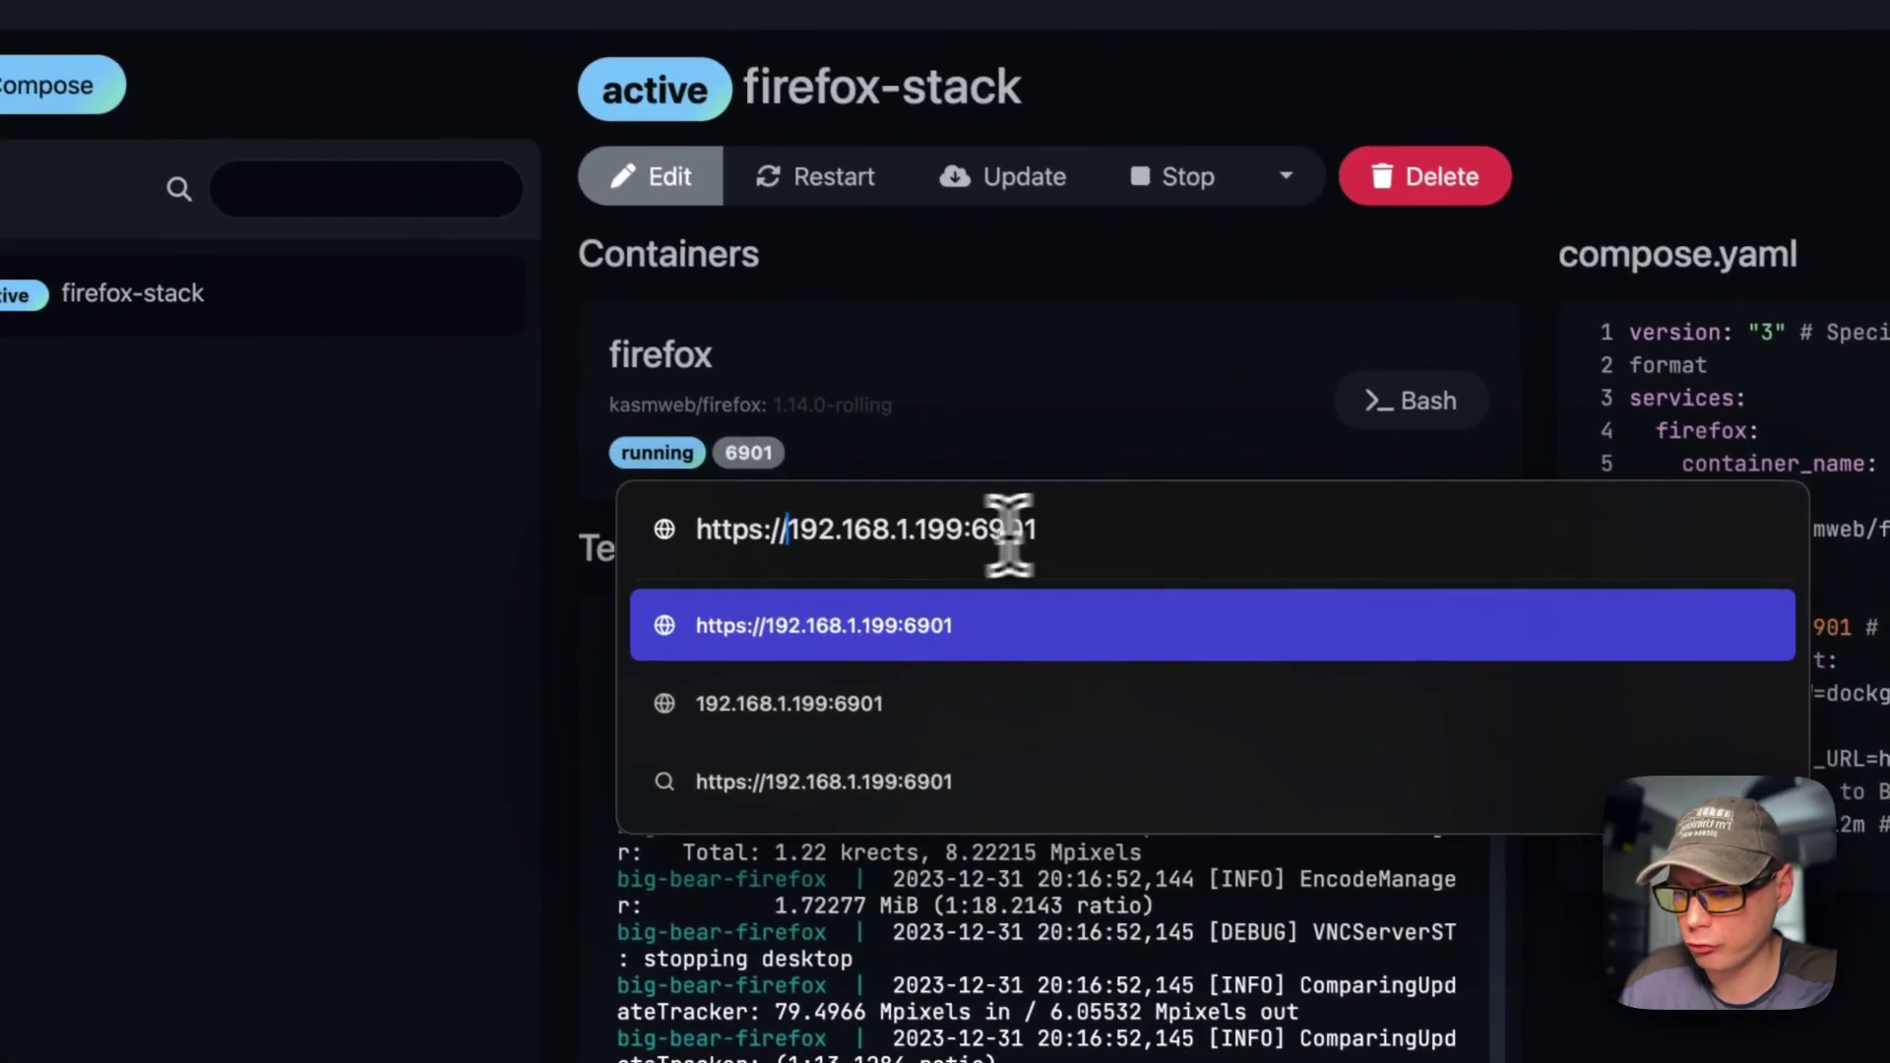
pyautogui.click(1045, 529)
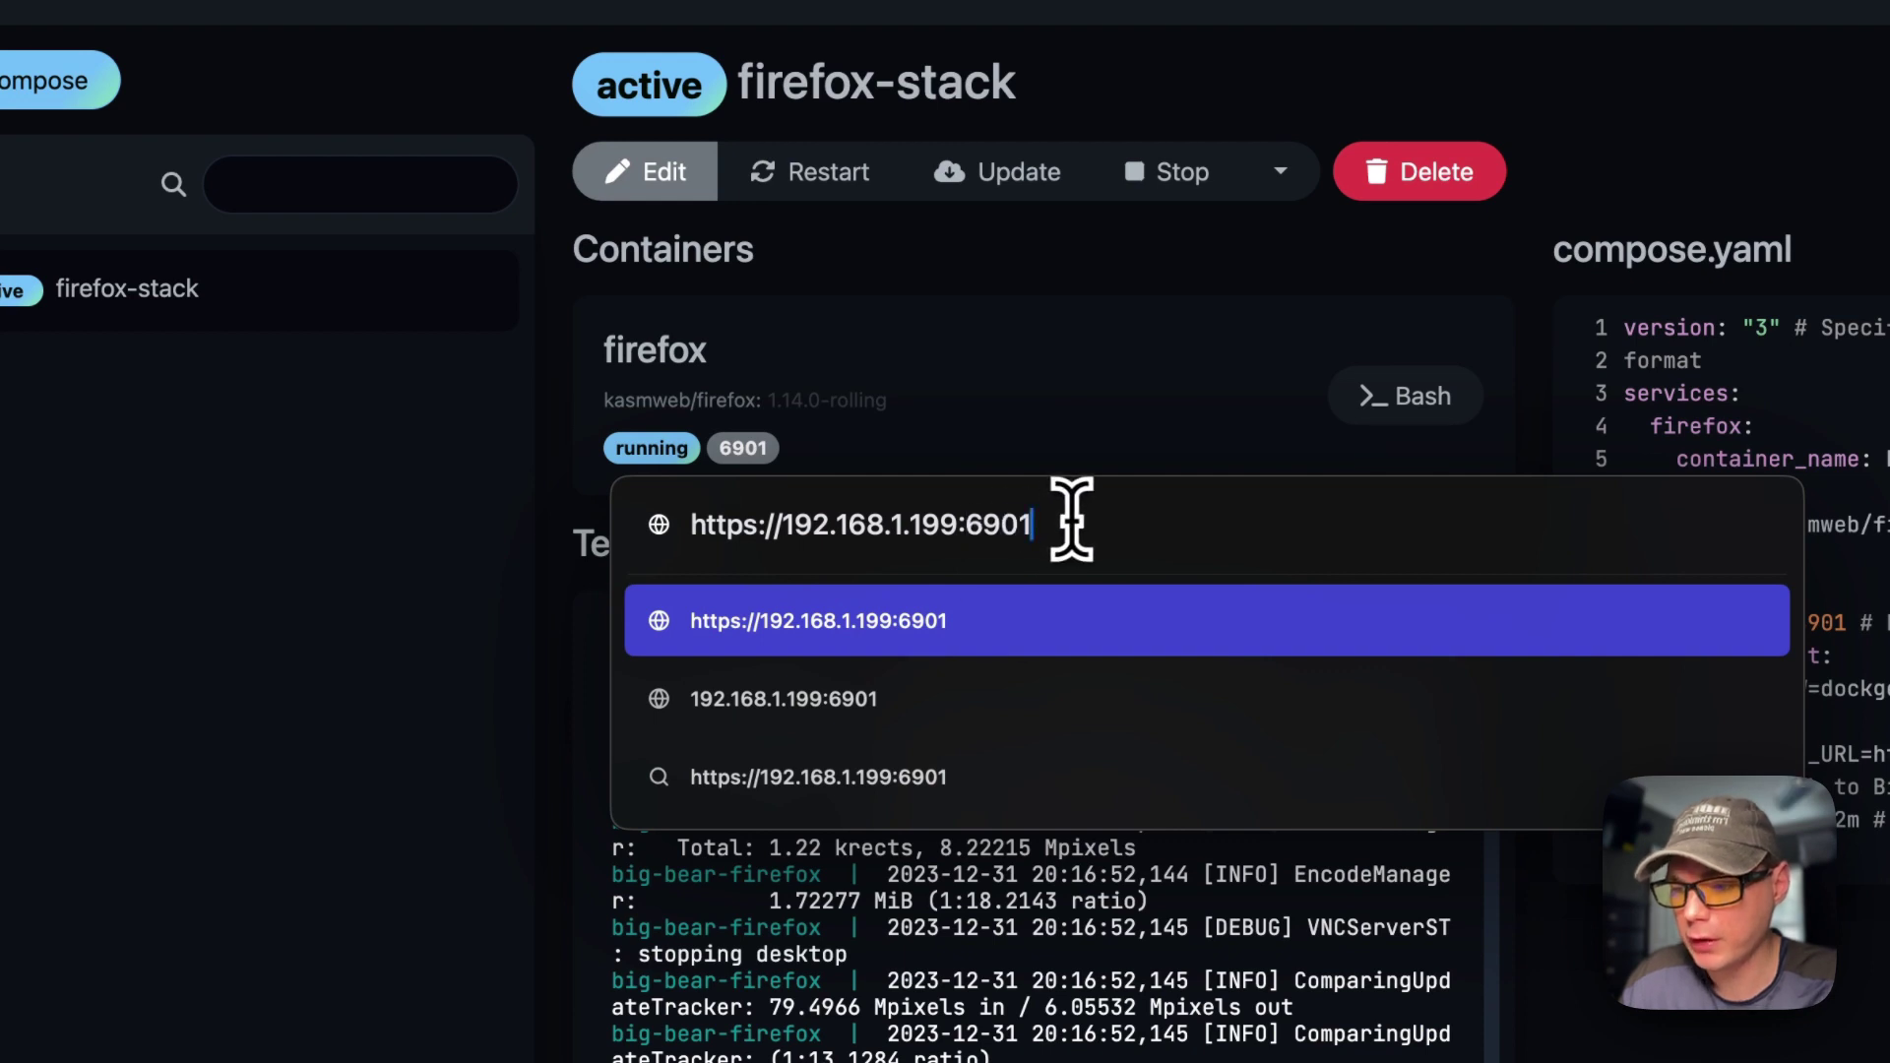
pyautogui.press('Return')
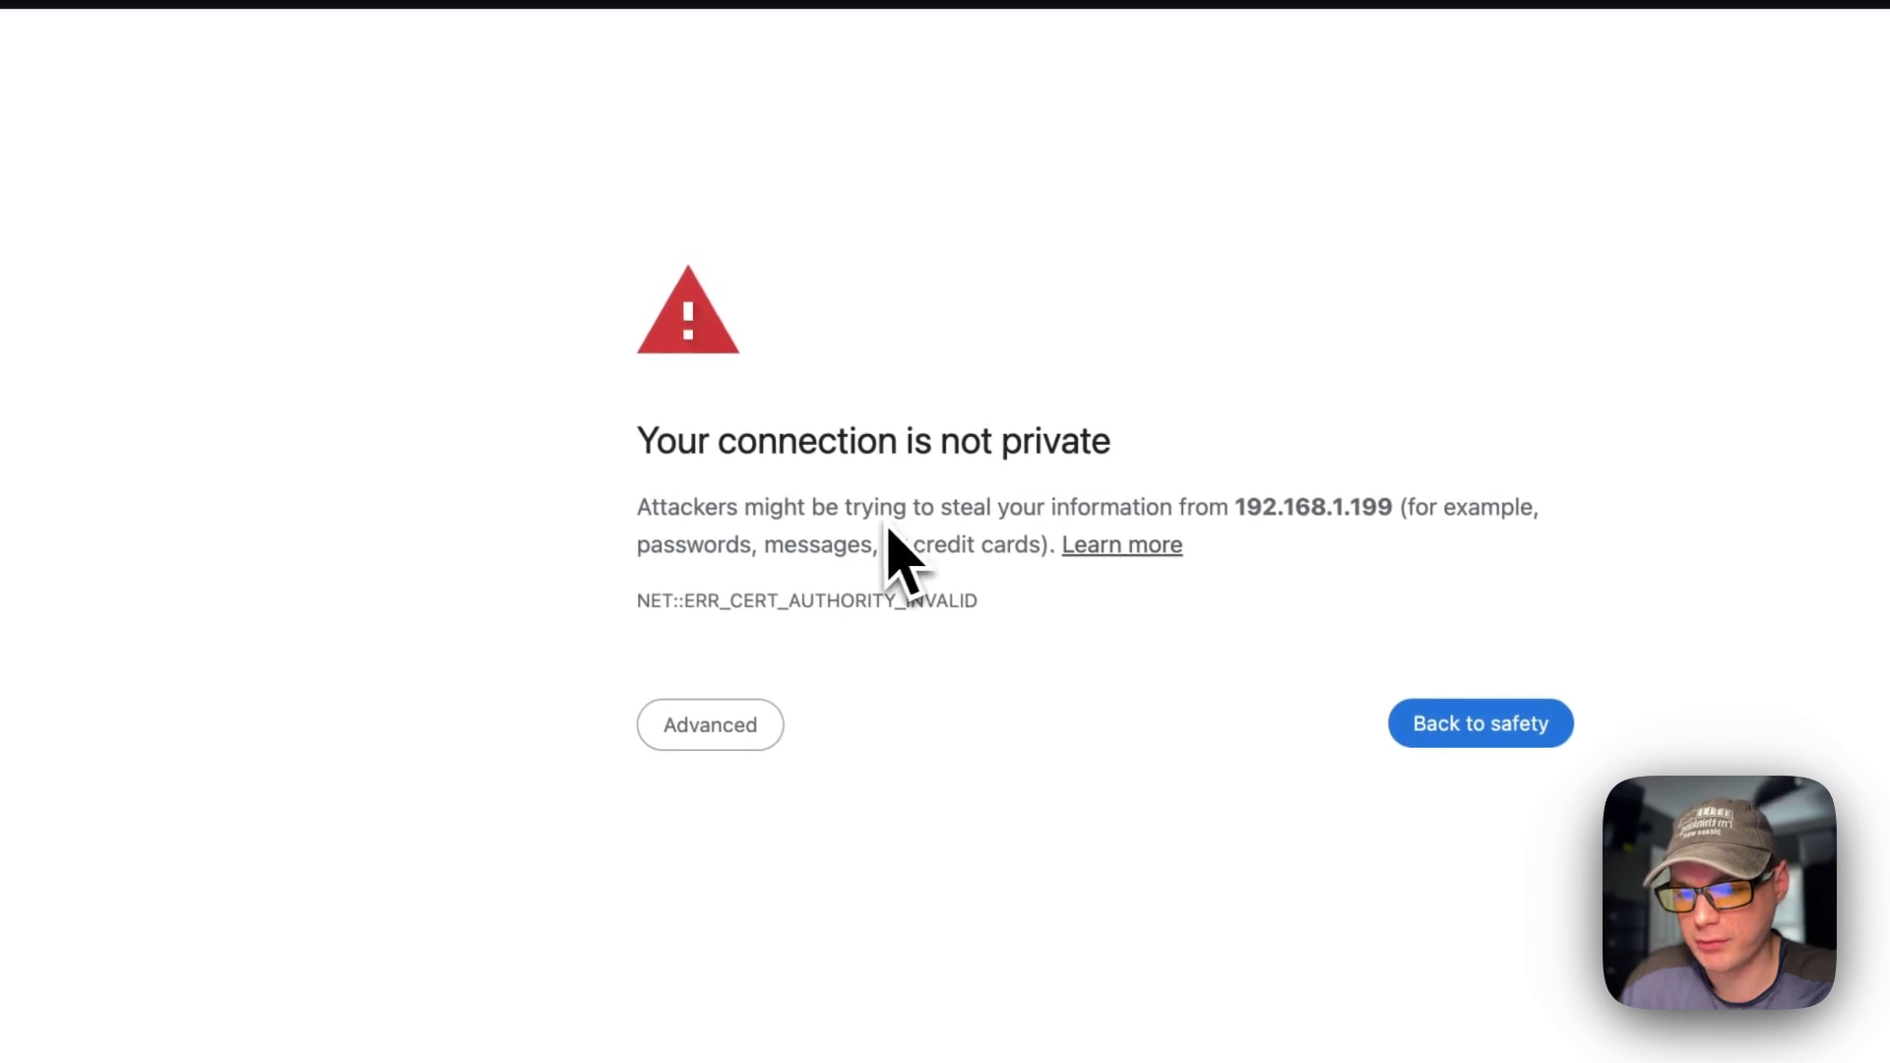
pyautogui.click(748, 726)
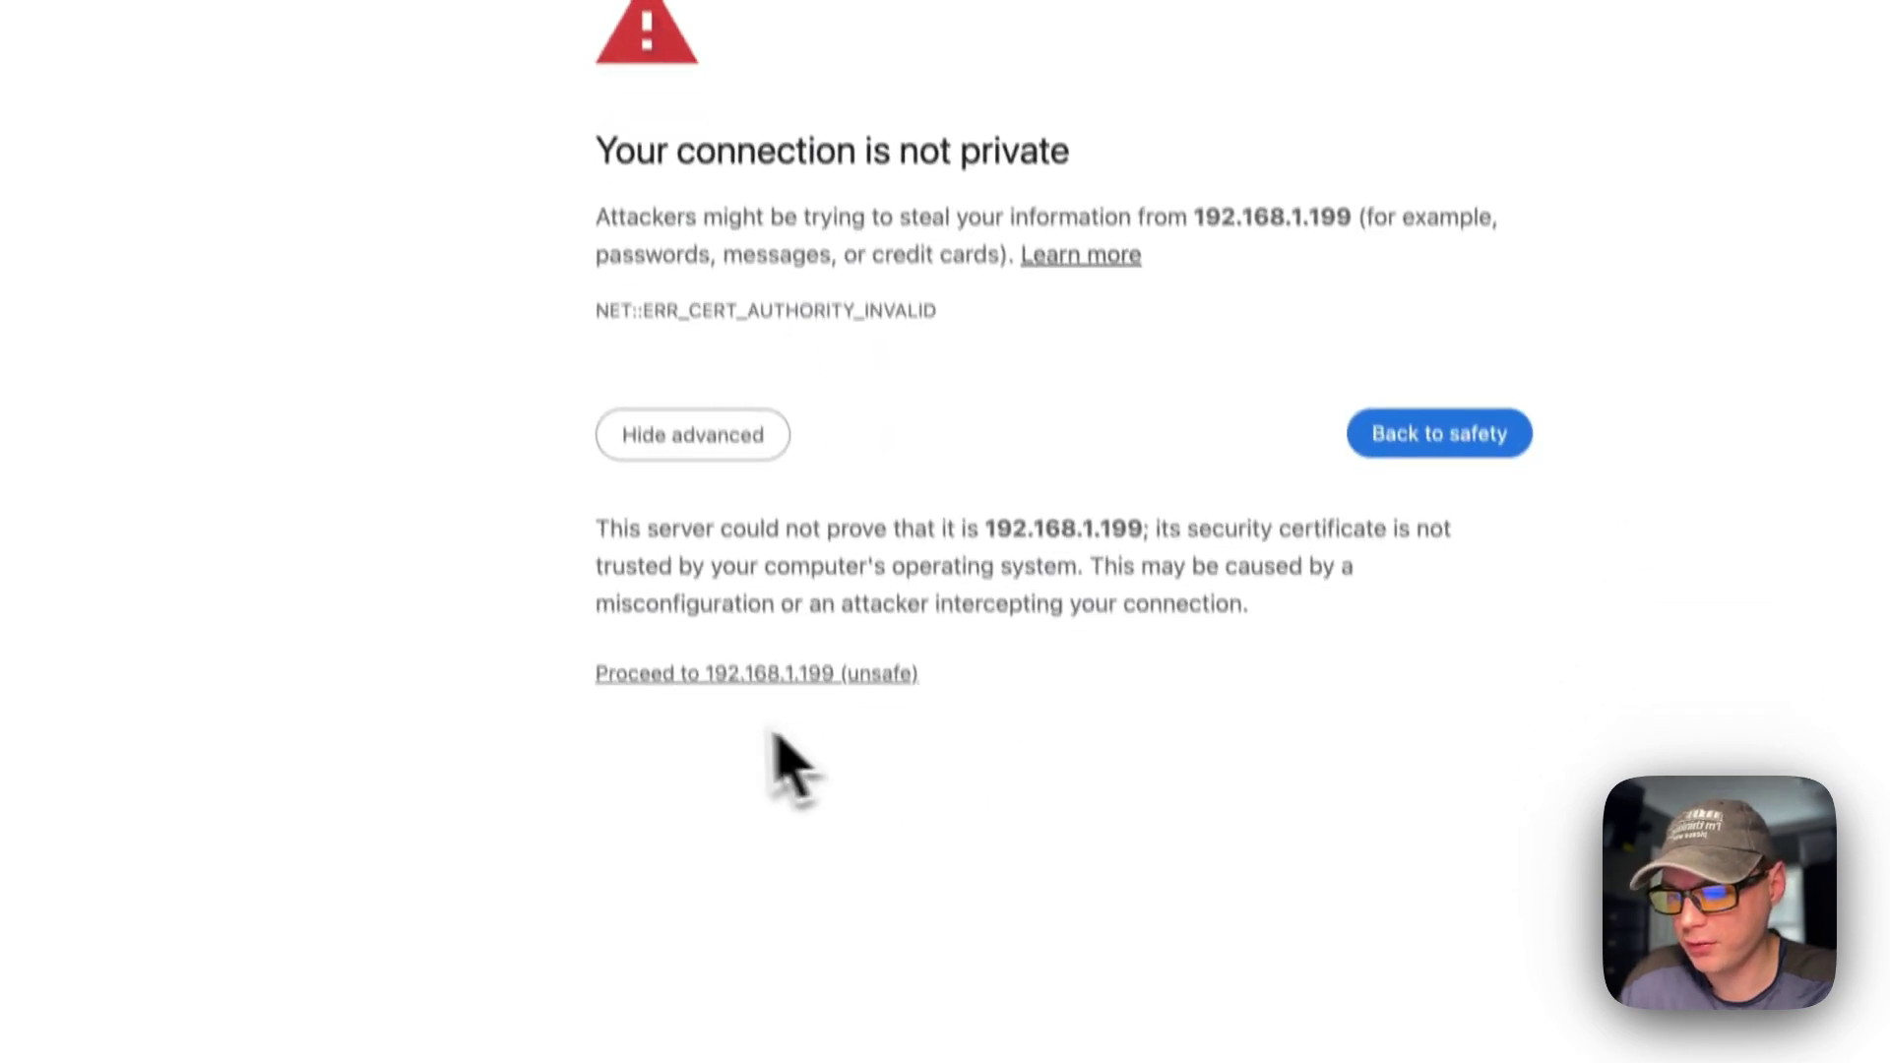
pyautogui.click(700, 630)
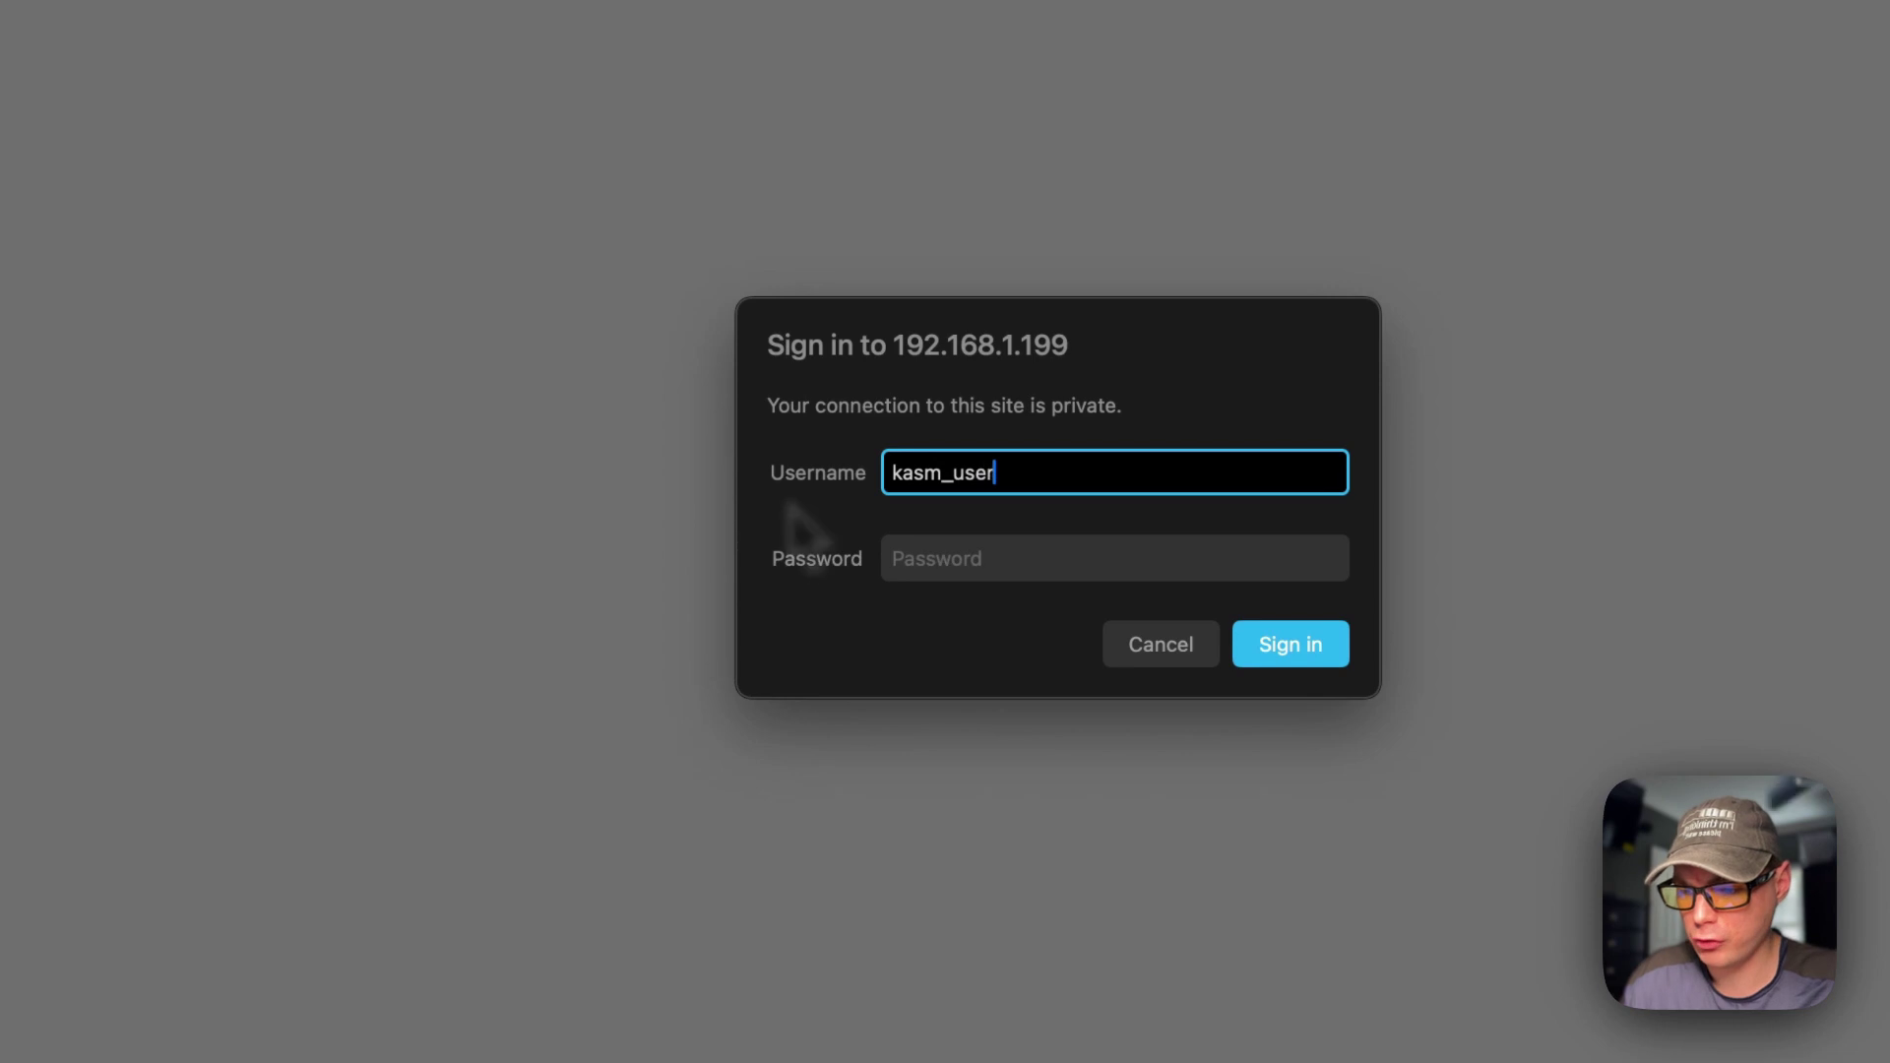
# Step: Sign in to the Firefox container as kasm_user with the VNC password
pyautogui.click(930, 557)
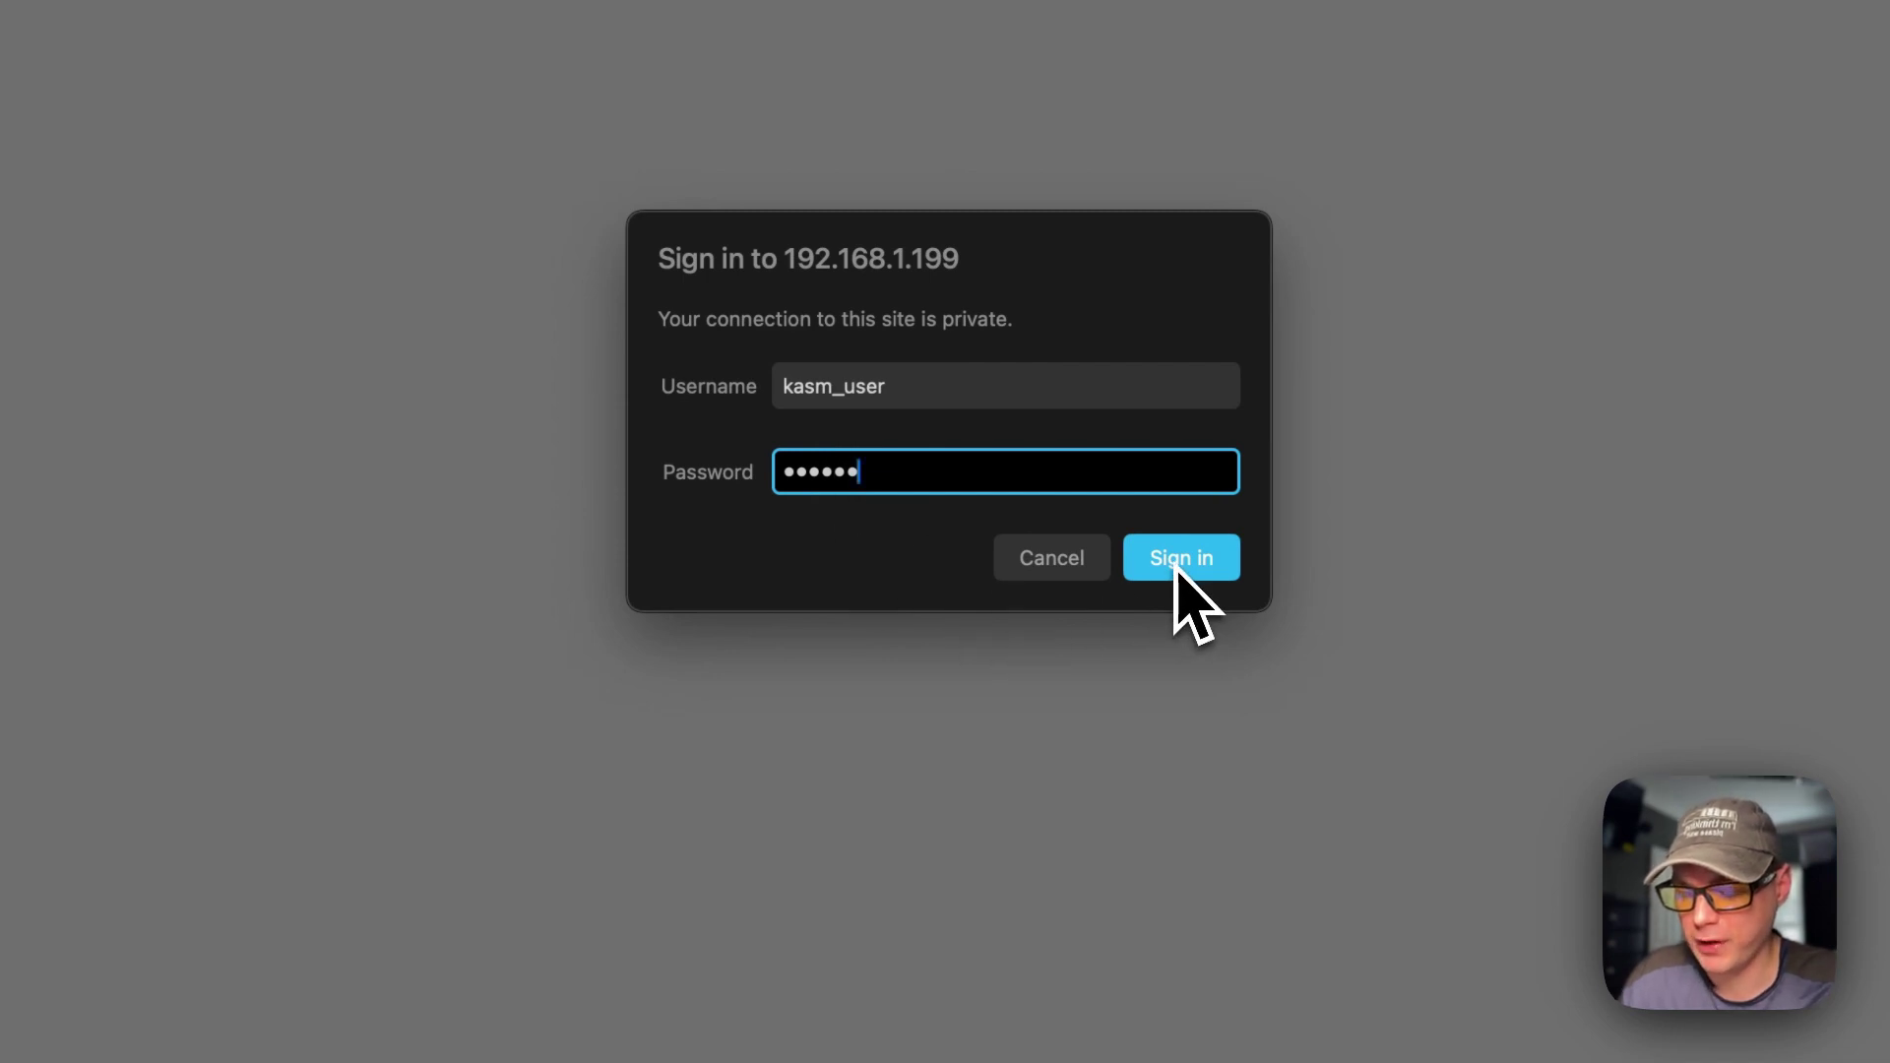
pyautogui.click(1180, 561)
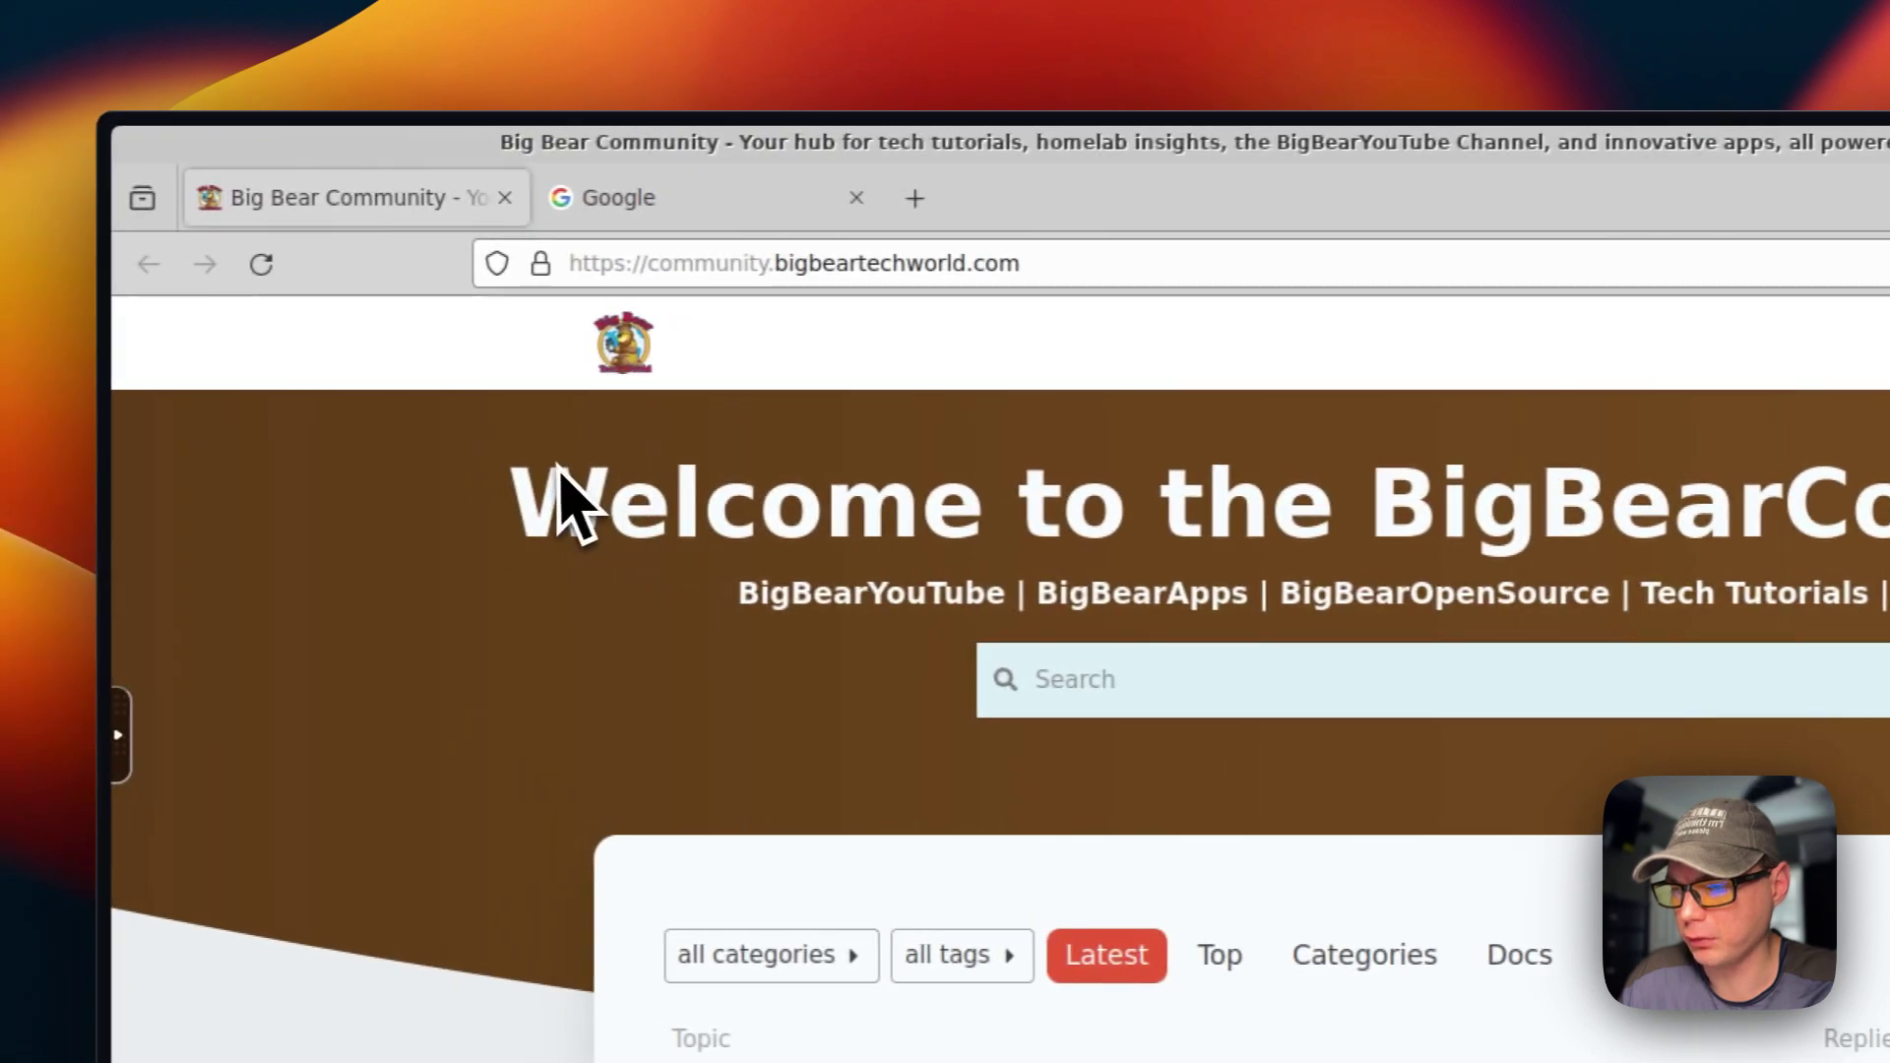
# Step: Close the Google tab in the remote Firefox and look at its Settings page and Firefox View
pyautogui.click(870, 198)
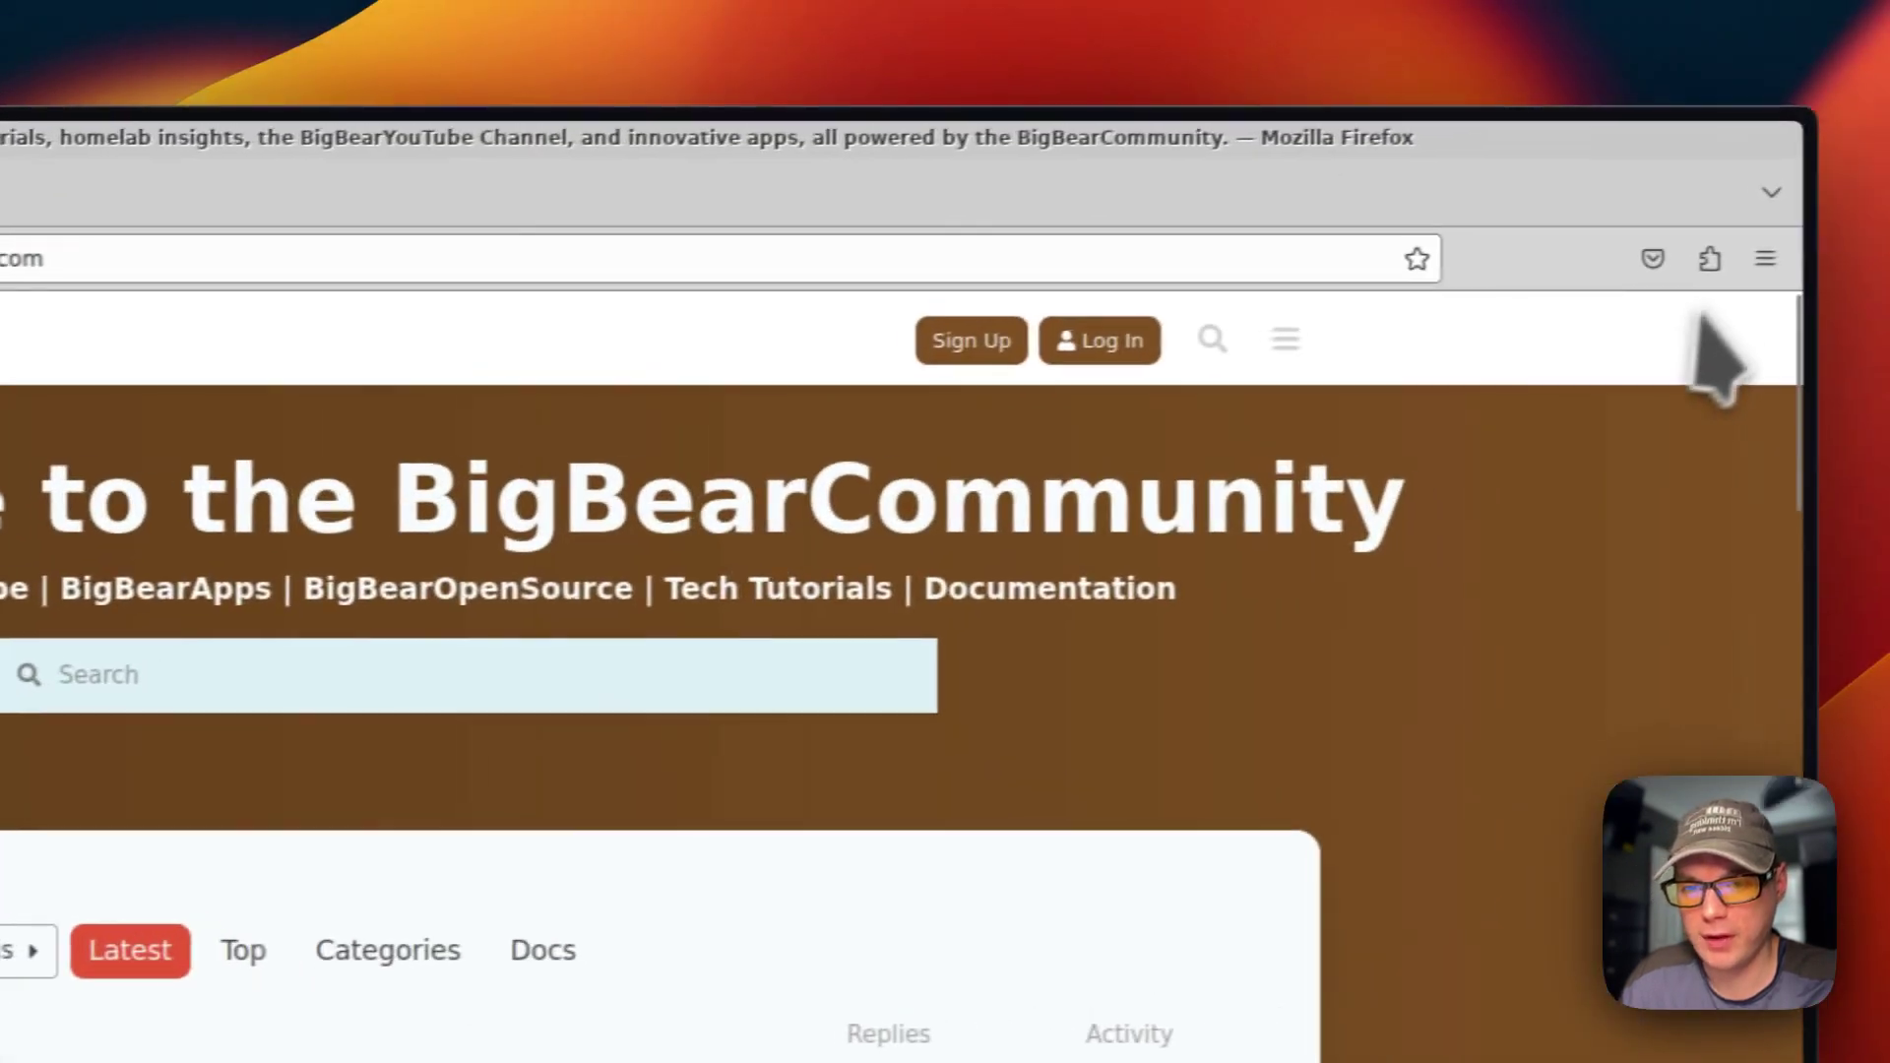
pyautogui.click(1772, 258)
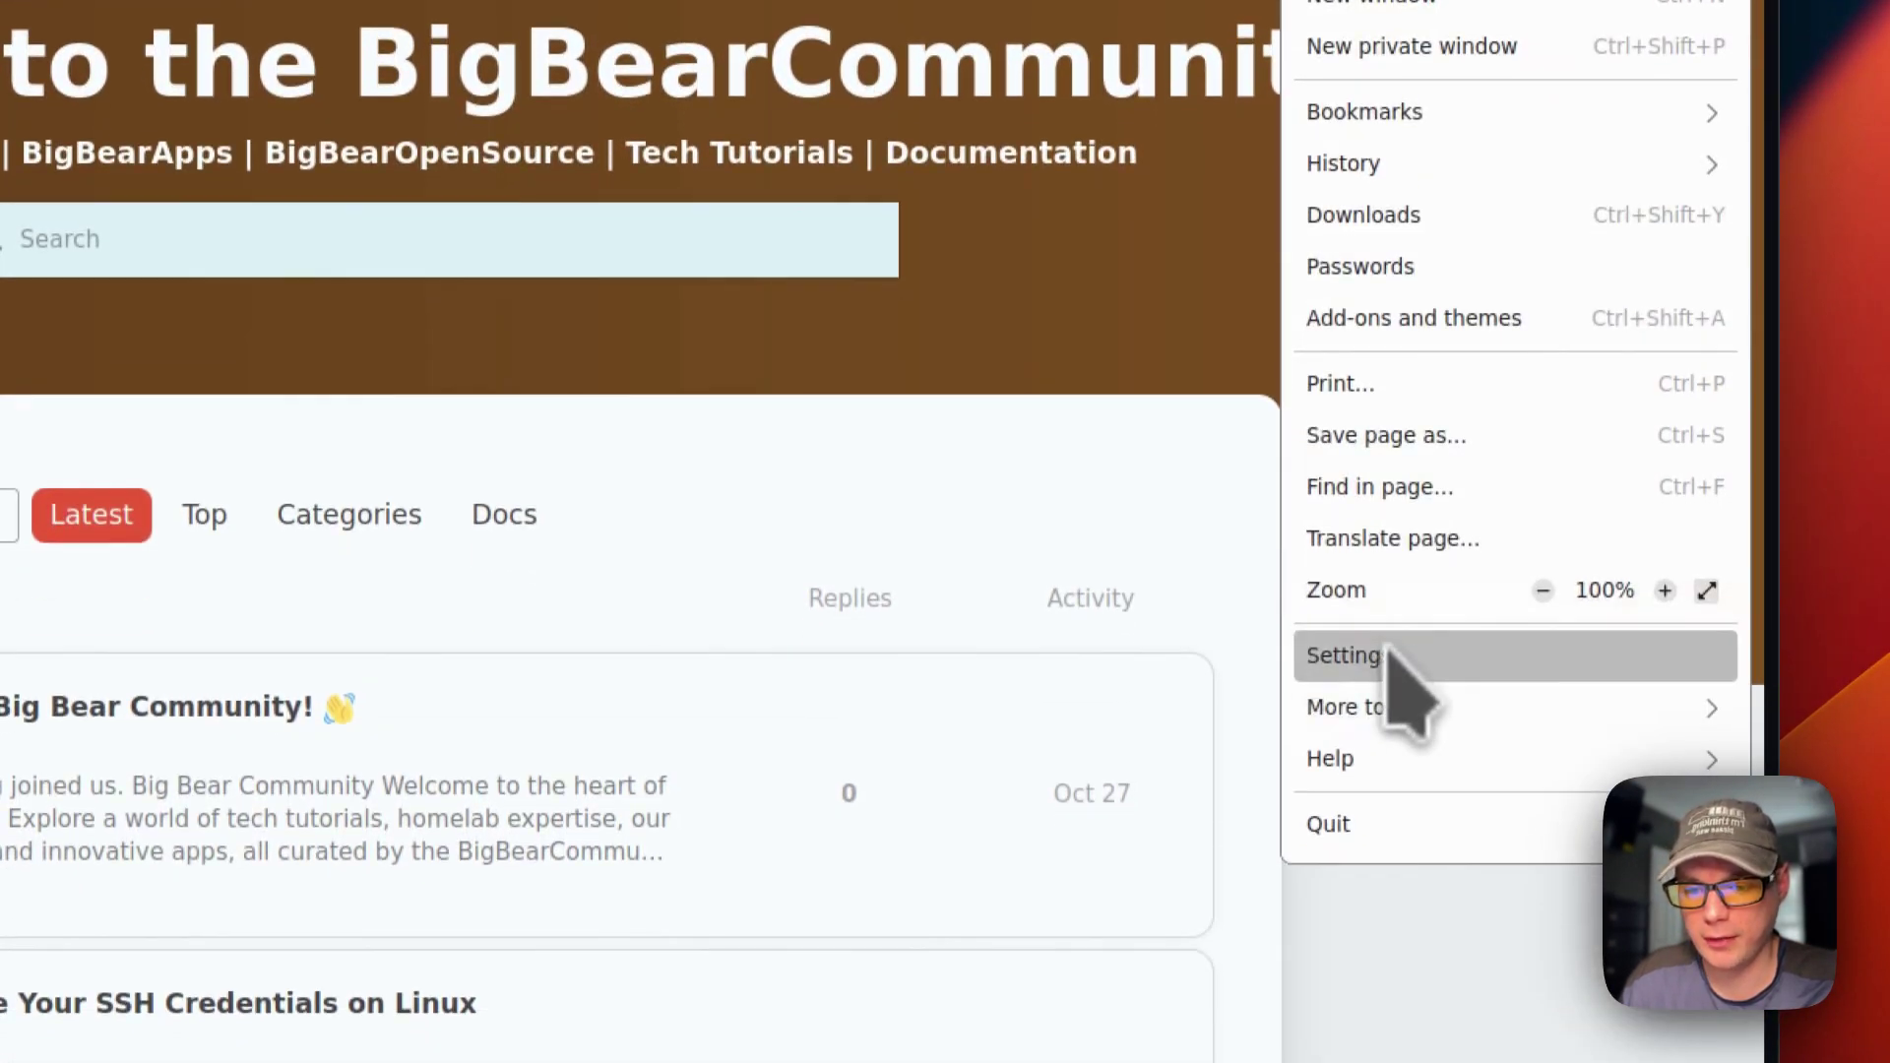
pyautogui.click(1392, 657)
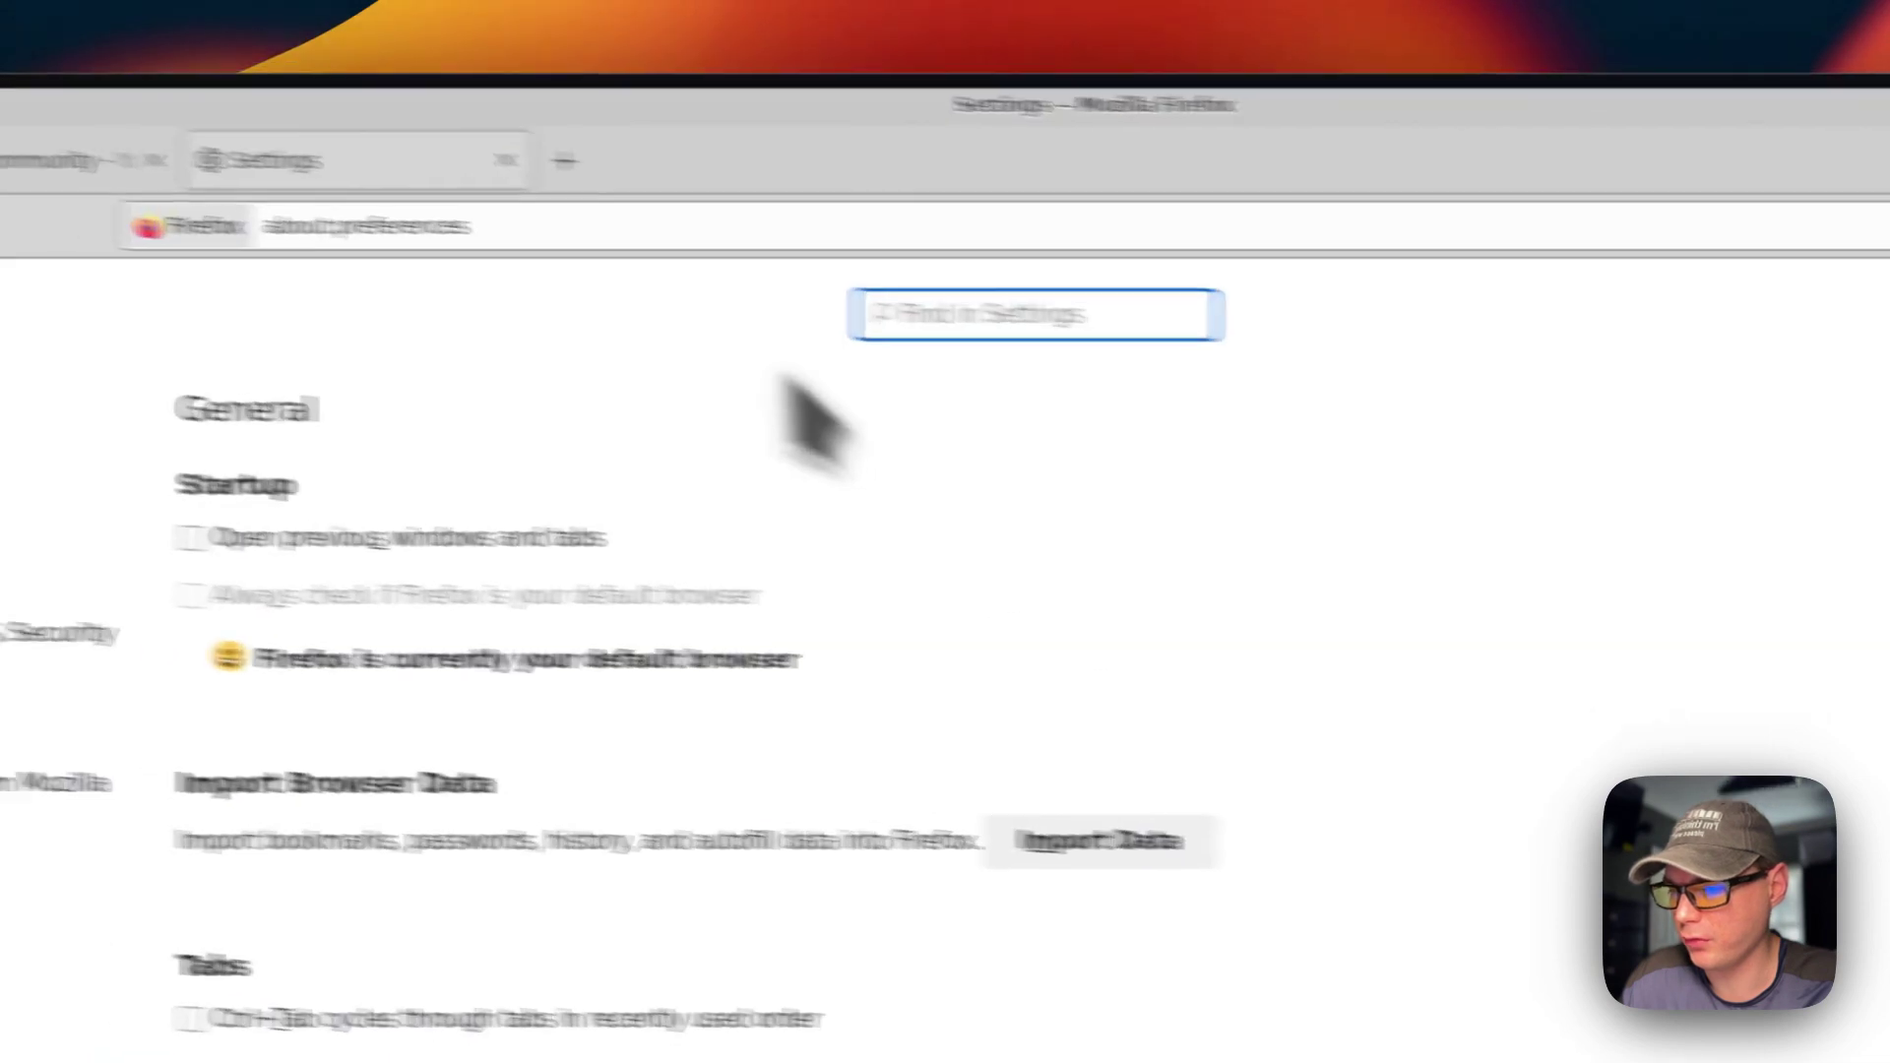
pyautogui.click(468, 156)
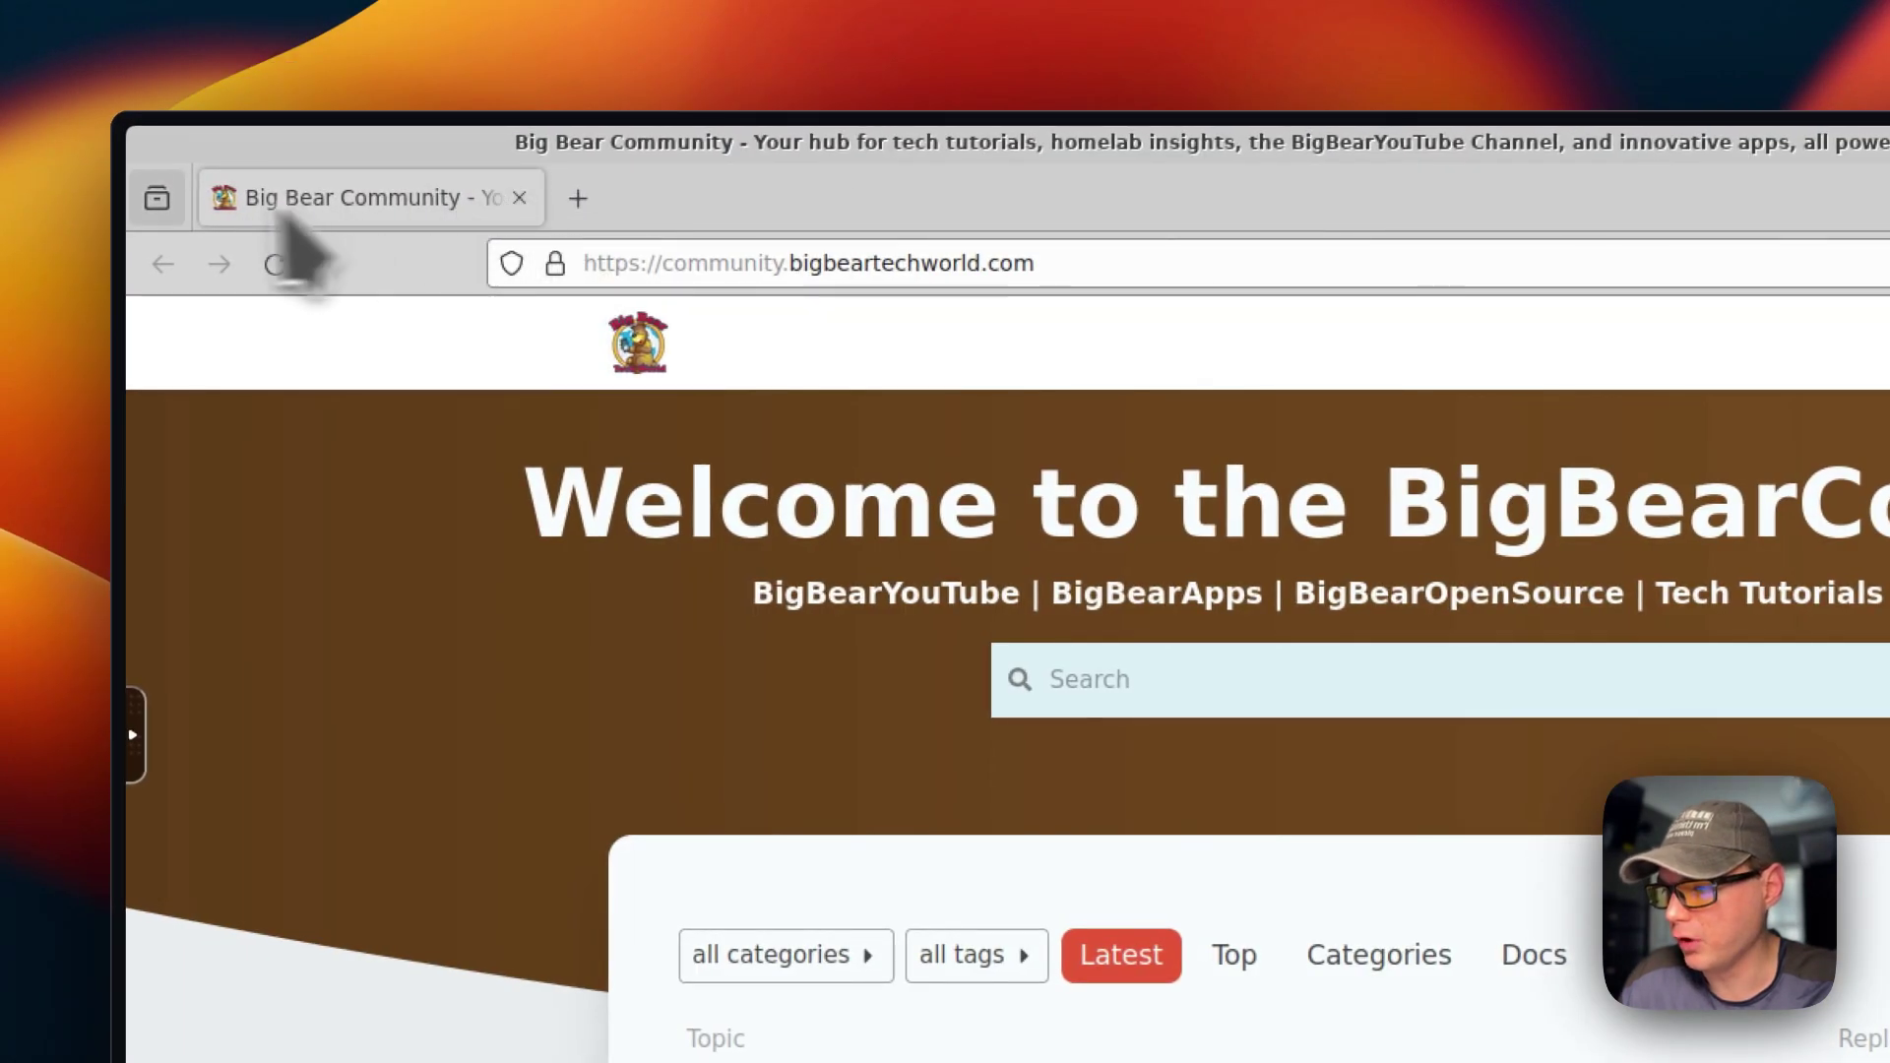
pyautogui.click(157, 200)
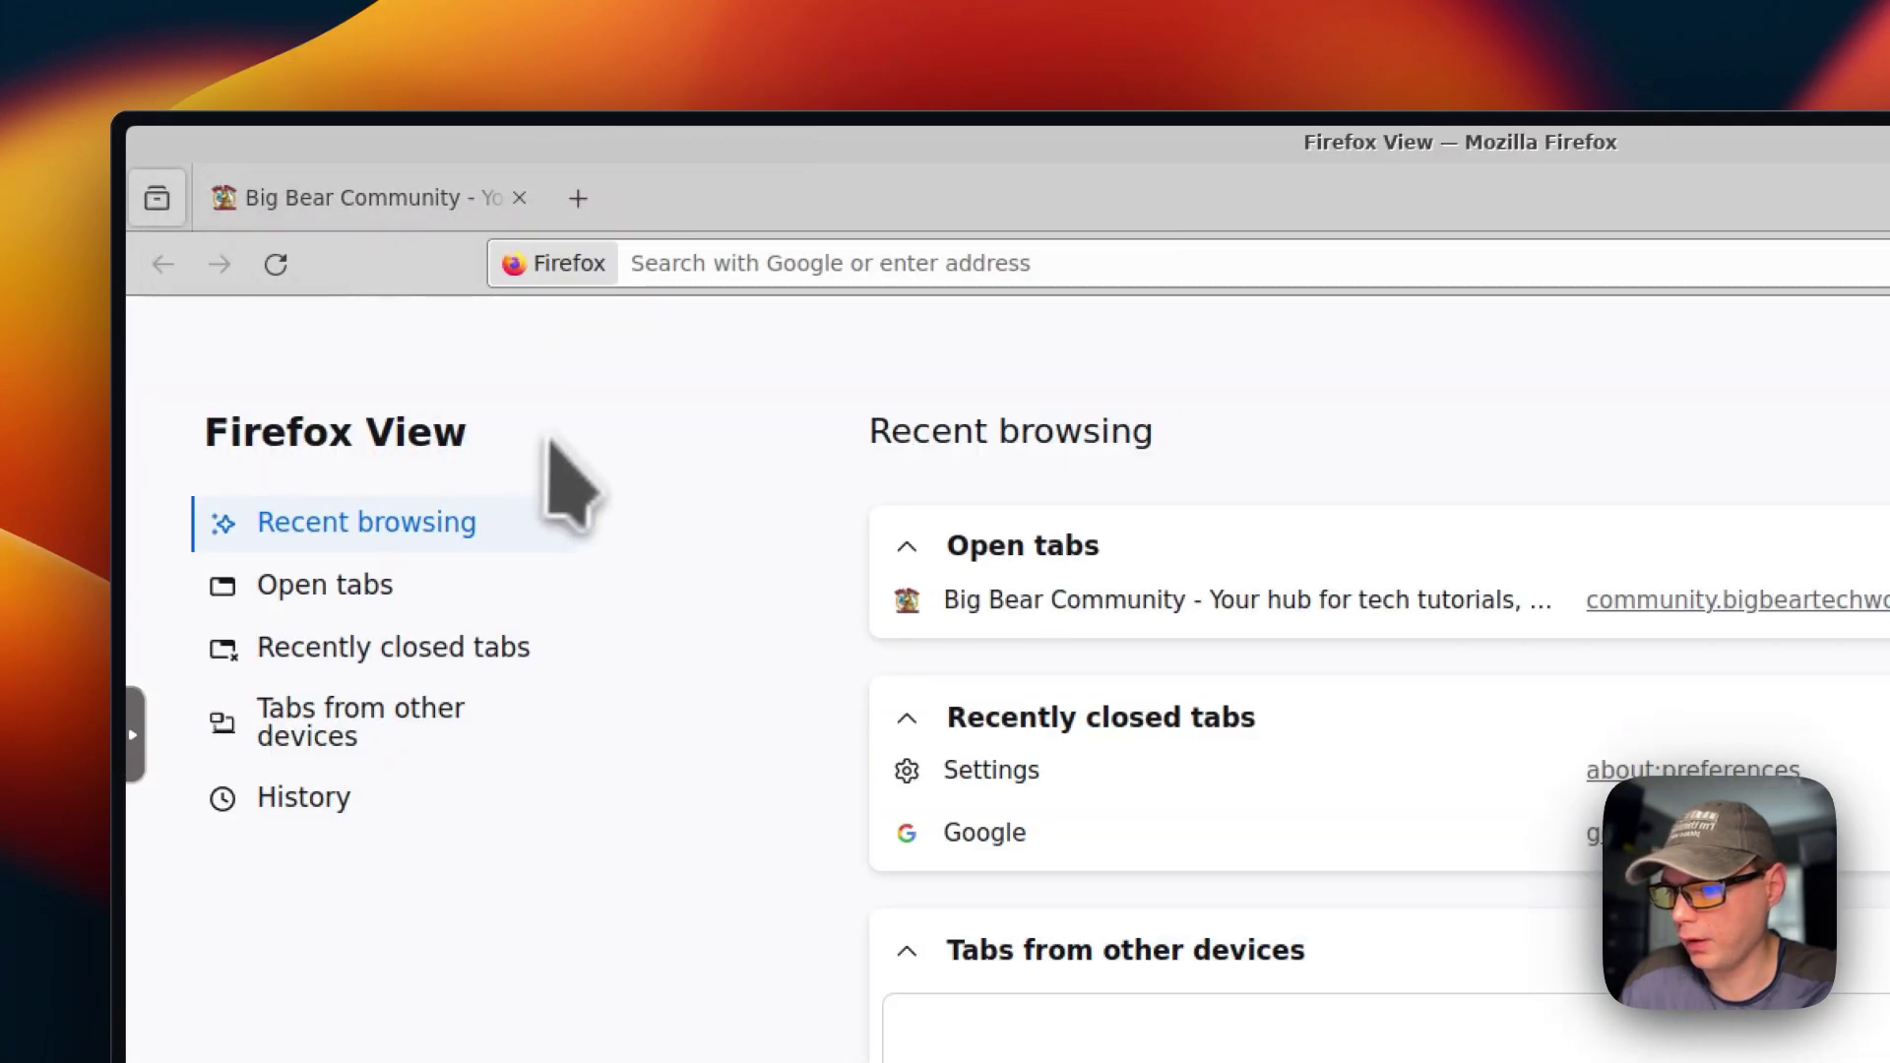
# Step: Expand the KasmVNC control panel and examine its Keyboard Shortcuts, Stream Quality and Advanced settings
pyautogui.click(133, 733)
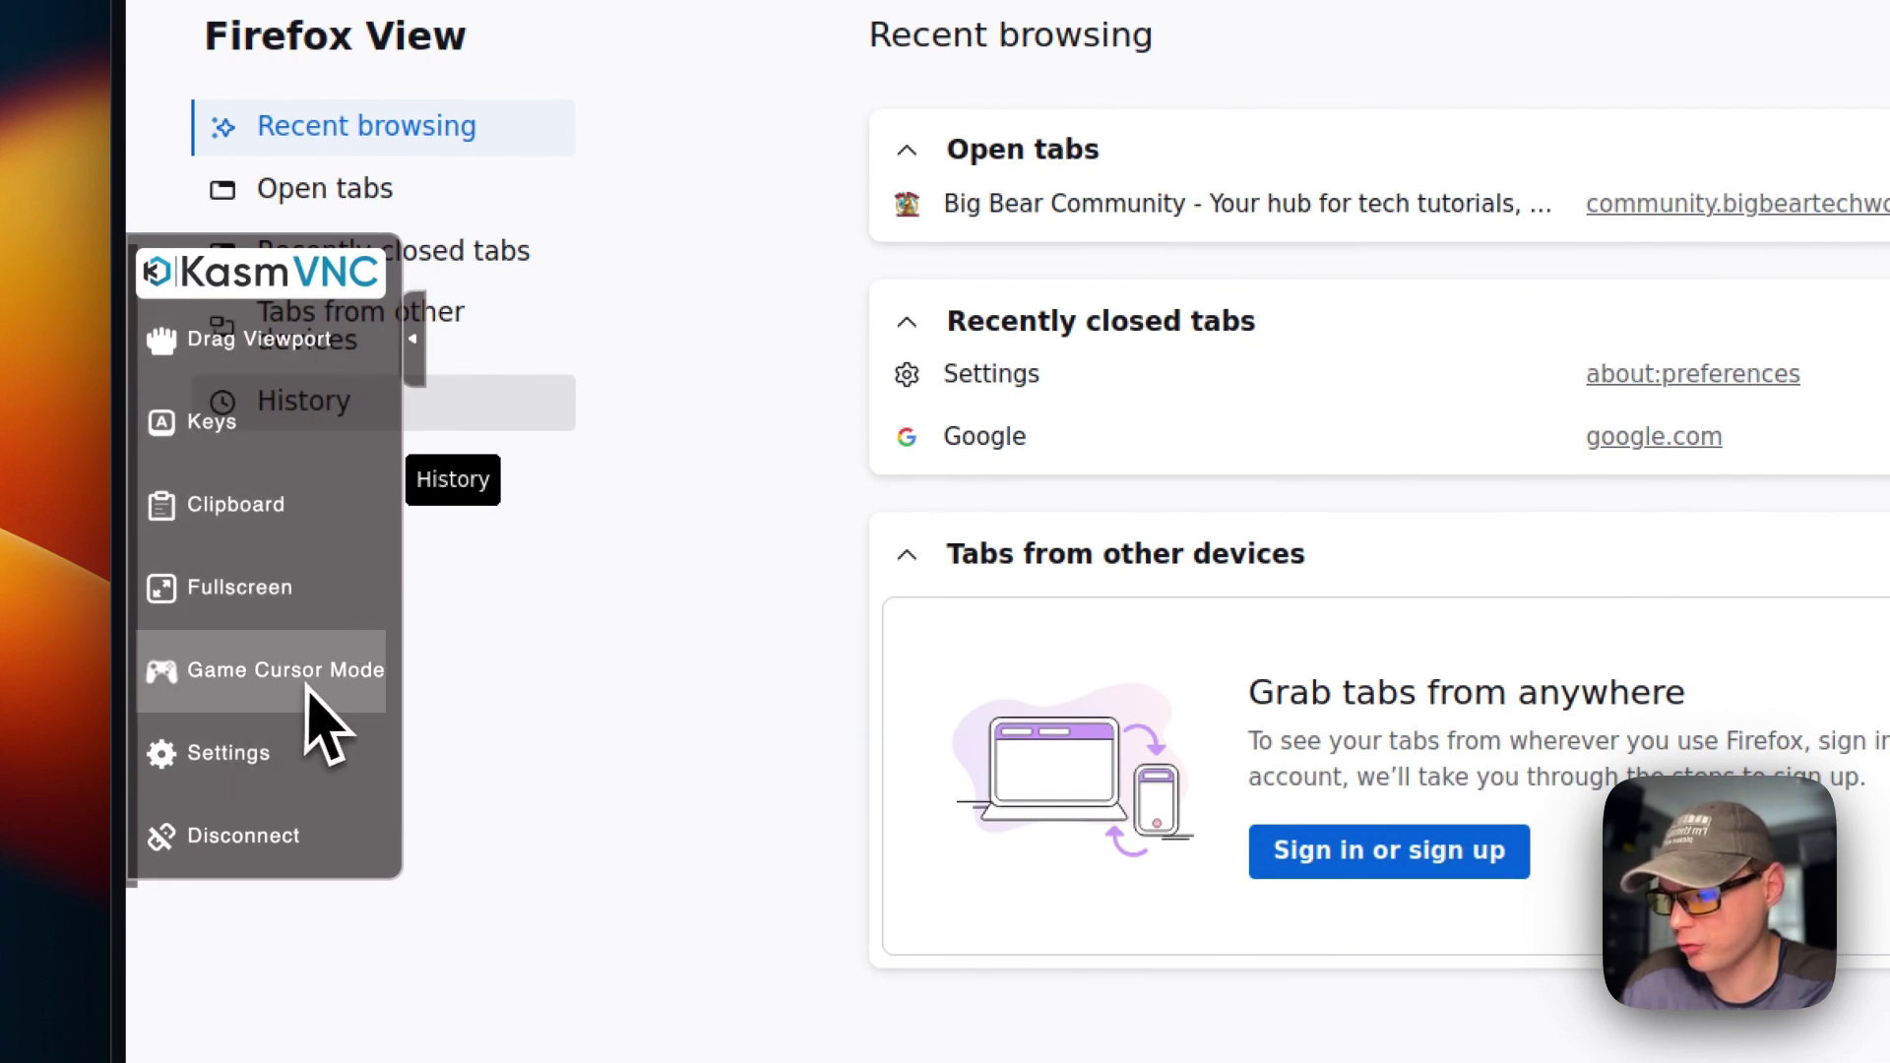
pyautogui.click(218, 752)
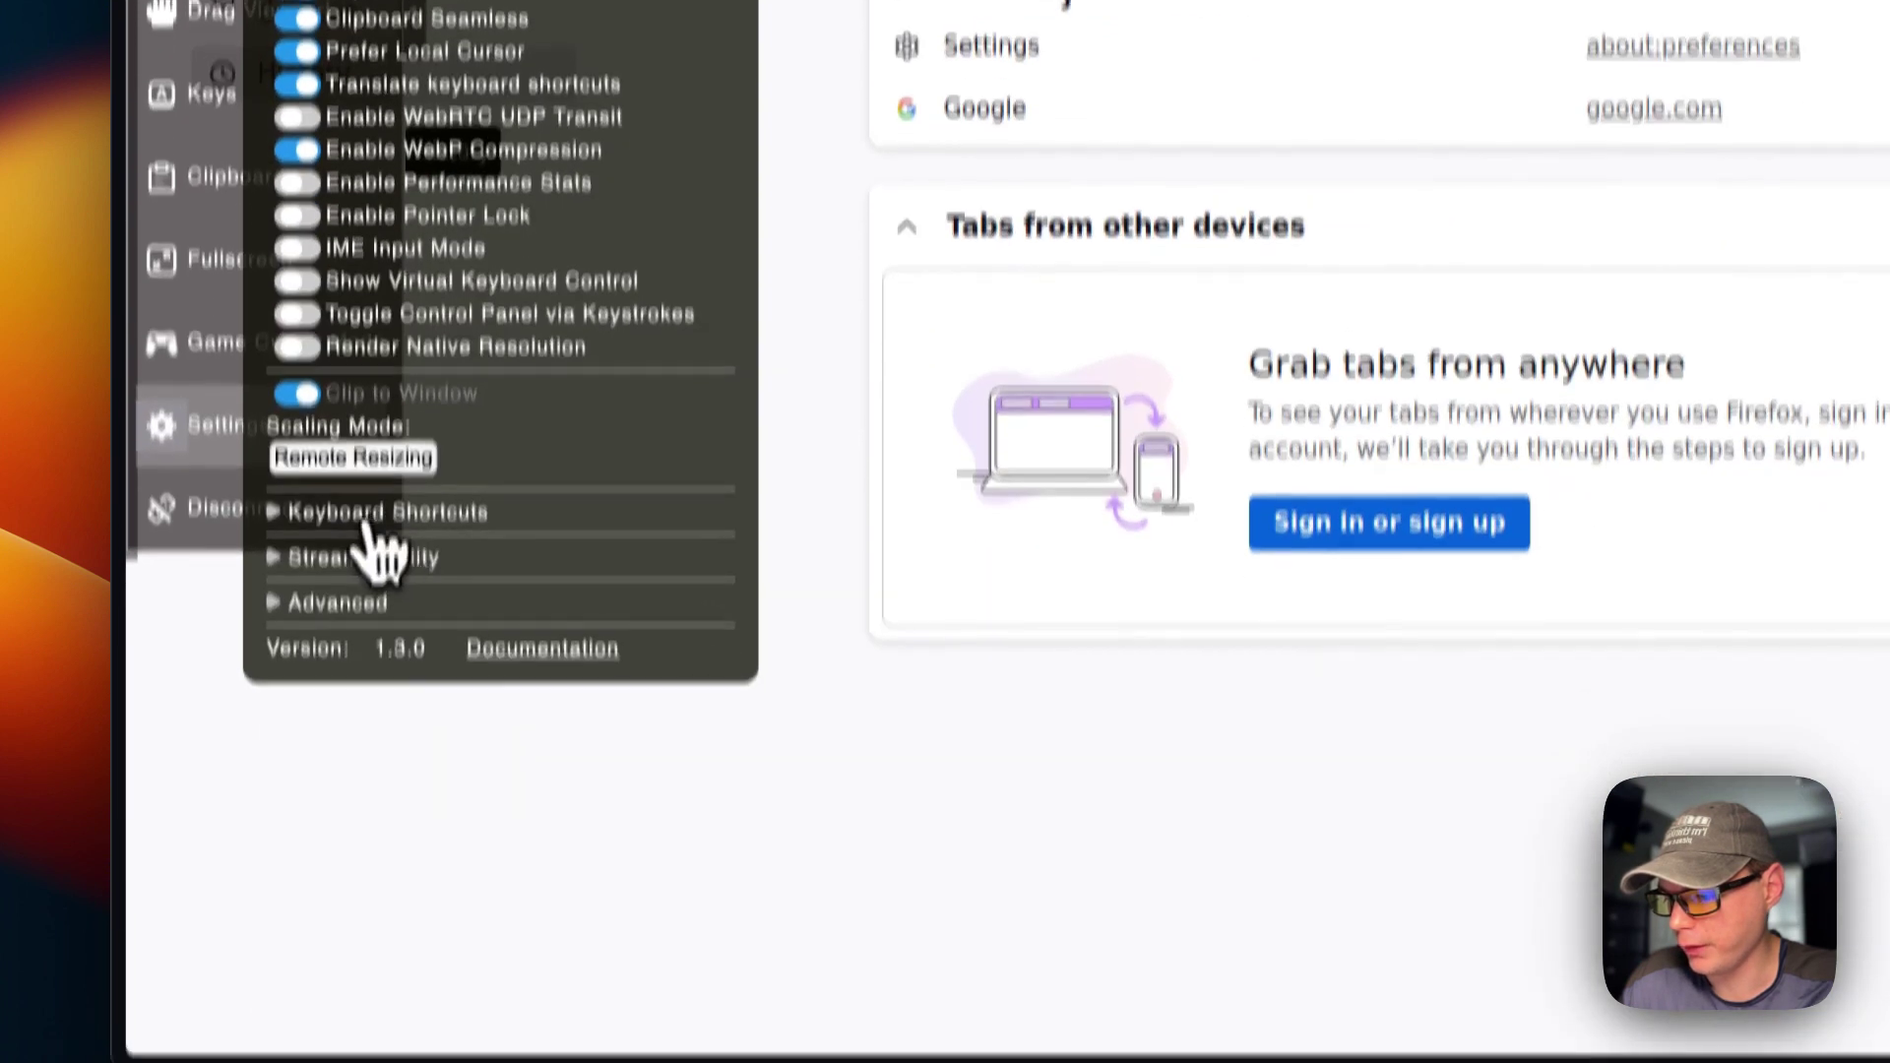
pyautogui.click(364, 908)
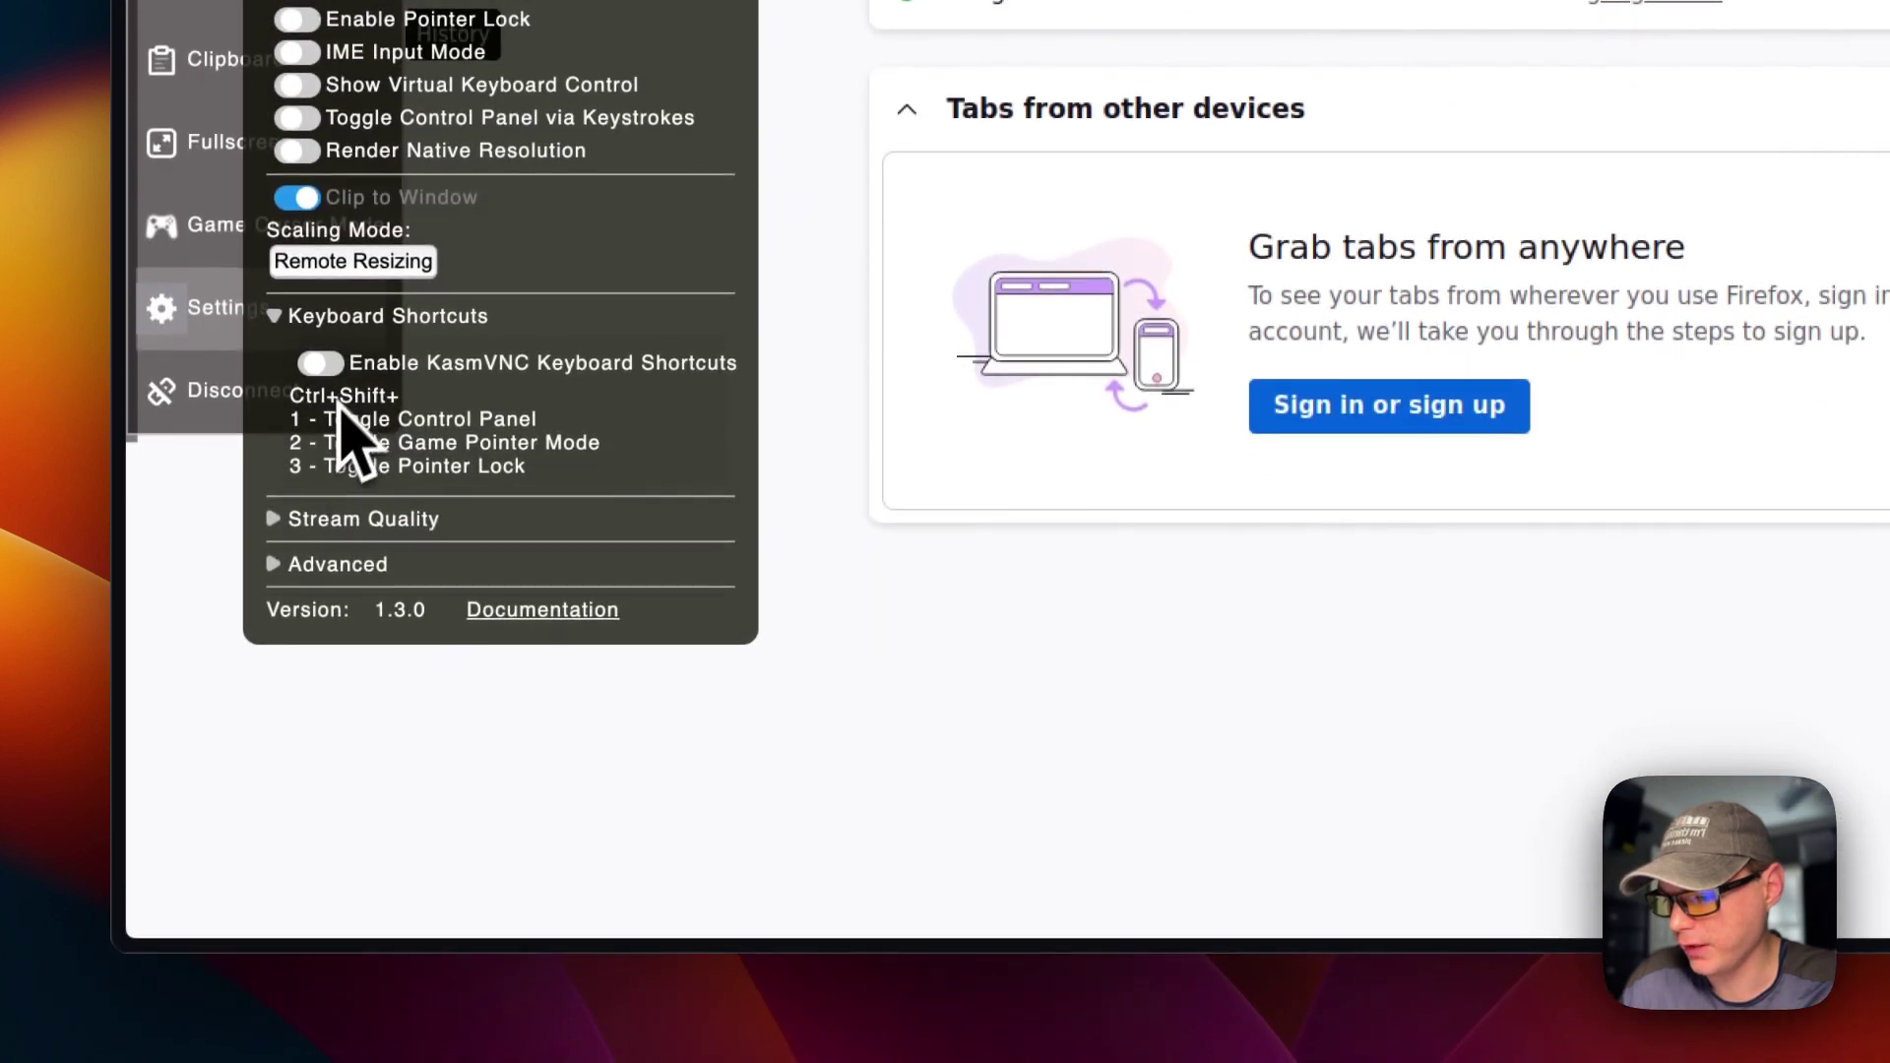
pyautogui.click(332, 514)
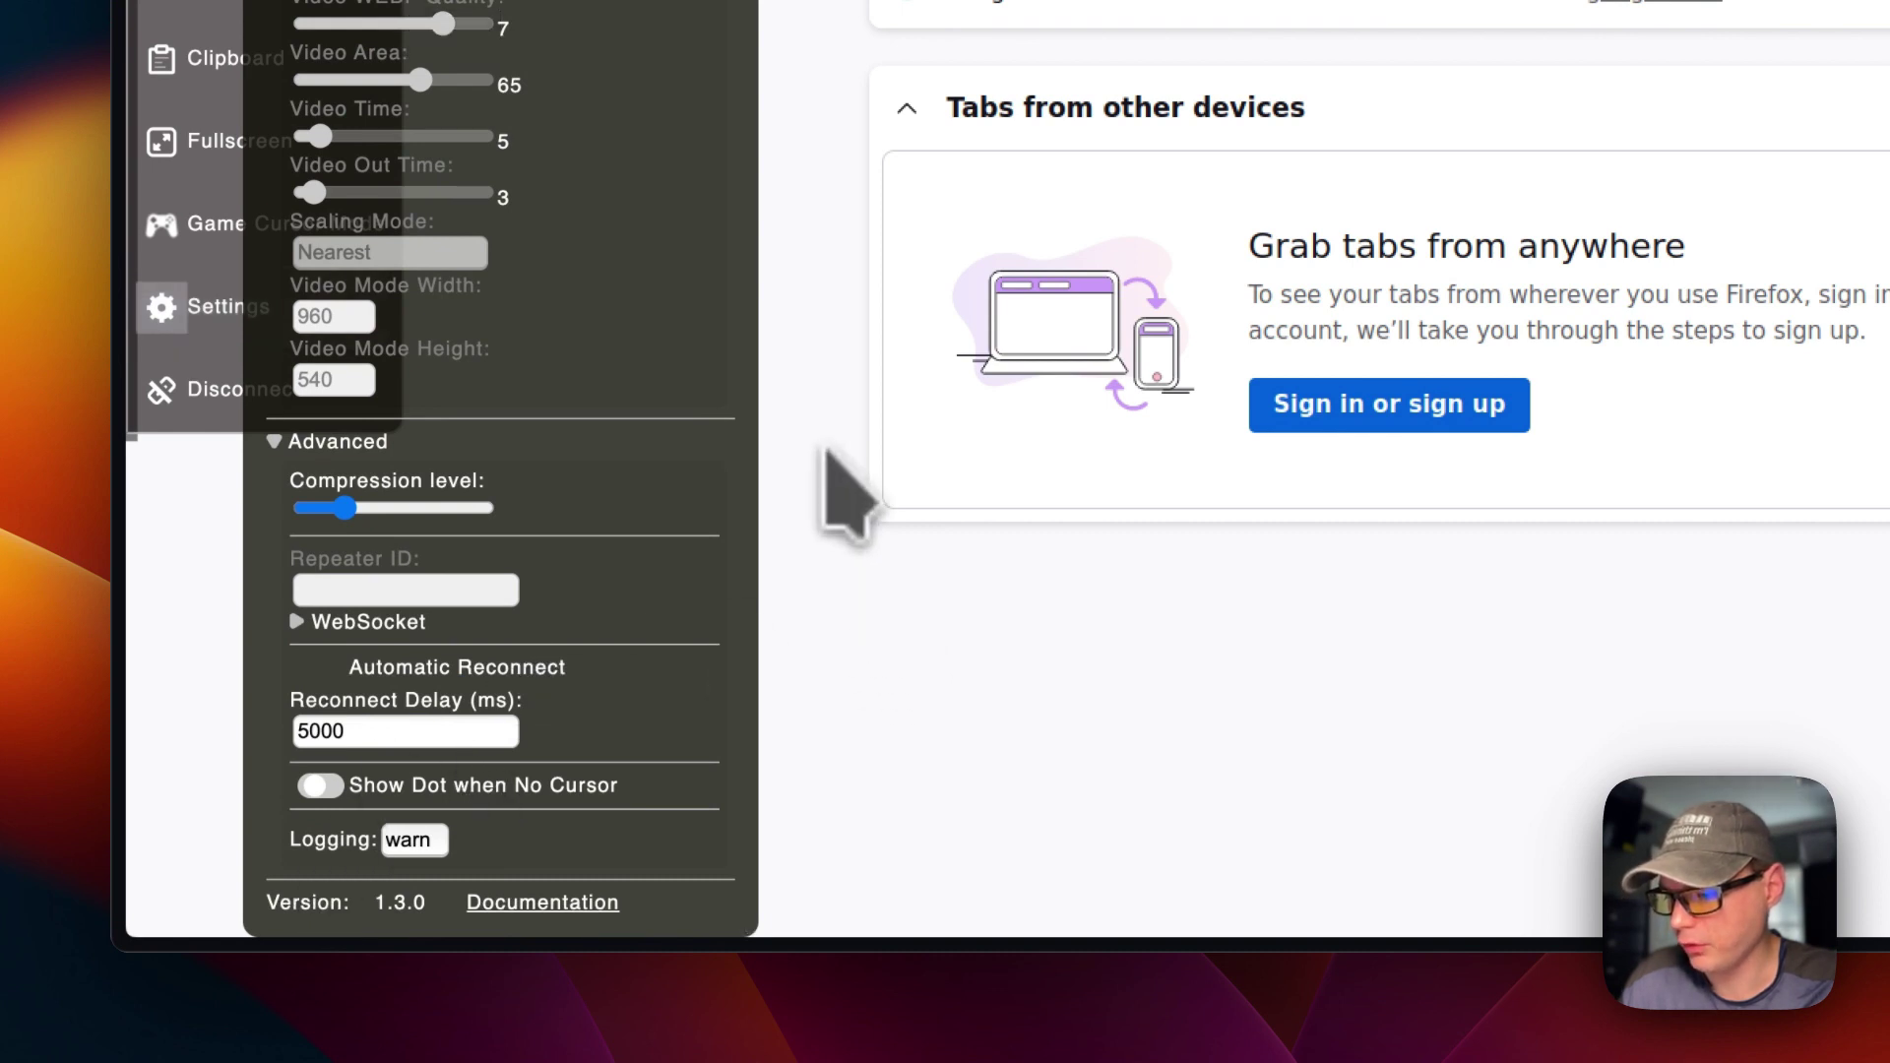
# Step: Disconnect the KasmVNC session and connect to it again
pyautogui.click(167, 391)
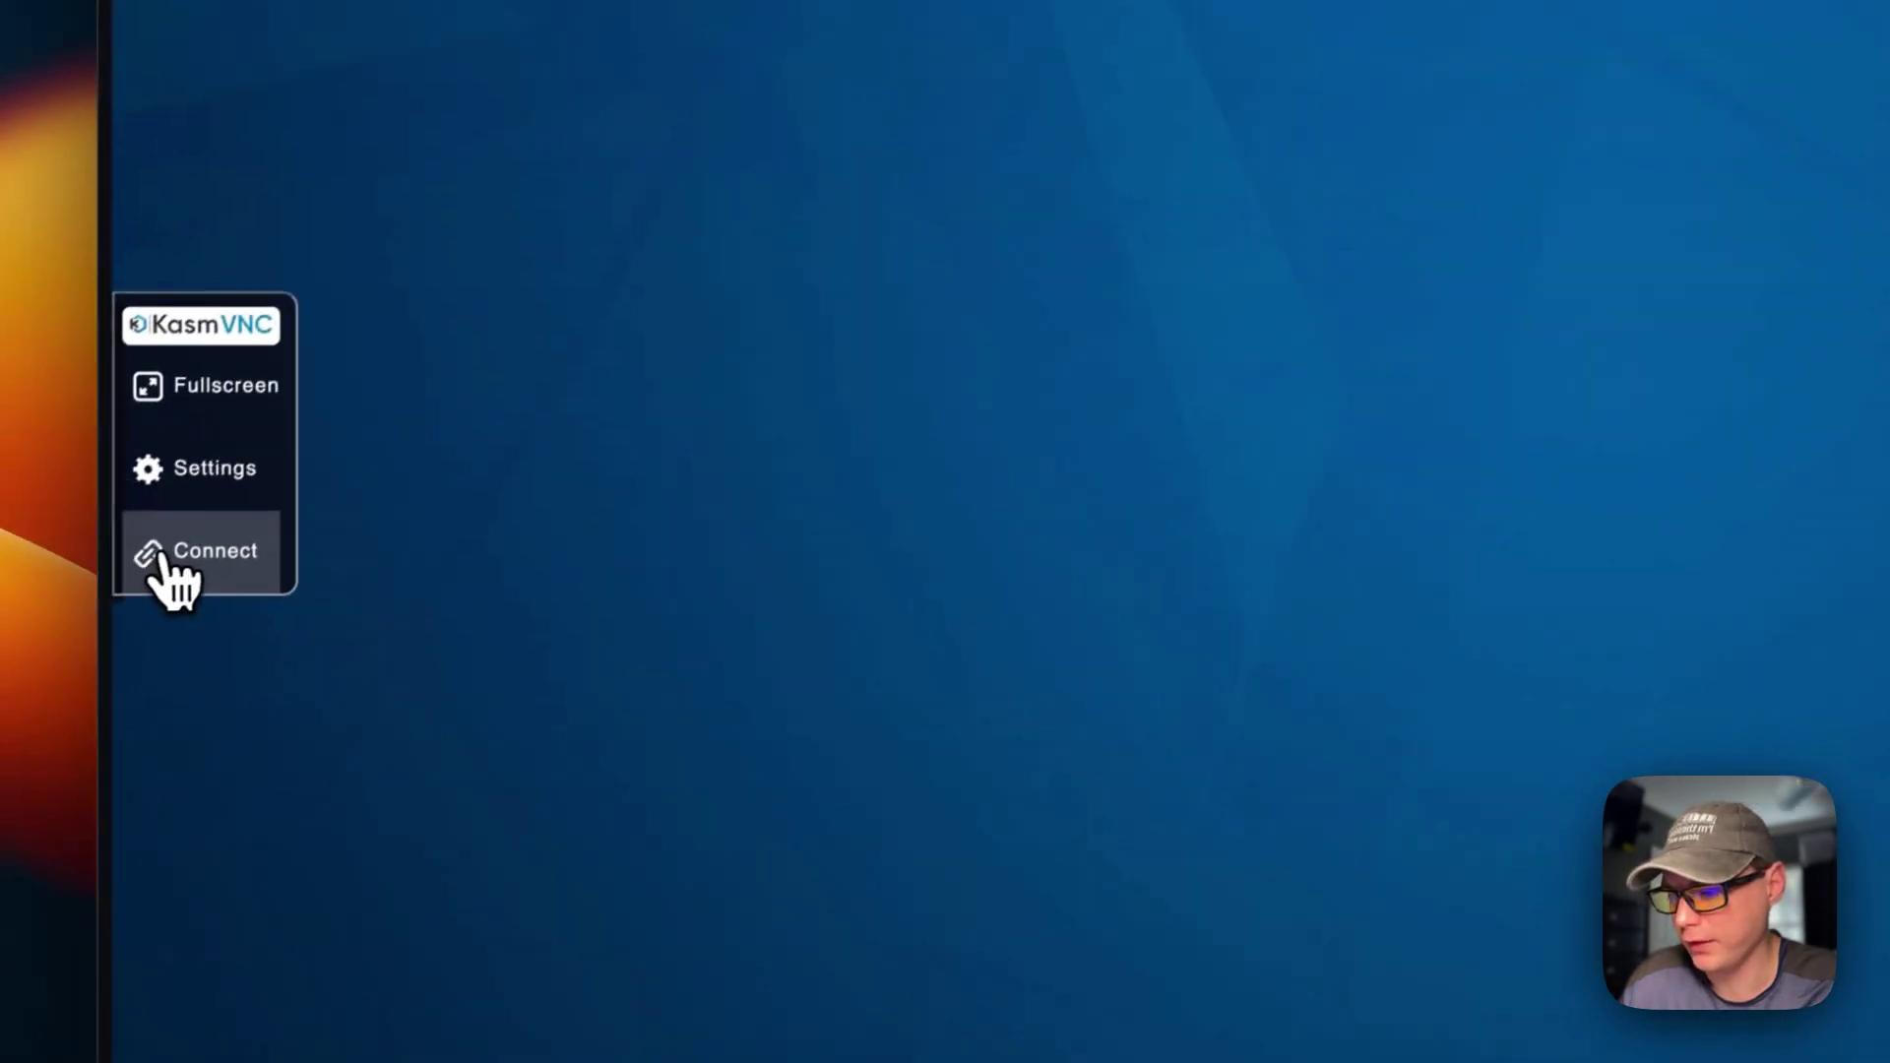
pyautogui.click(59, 649)
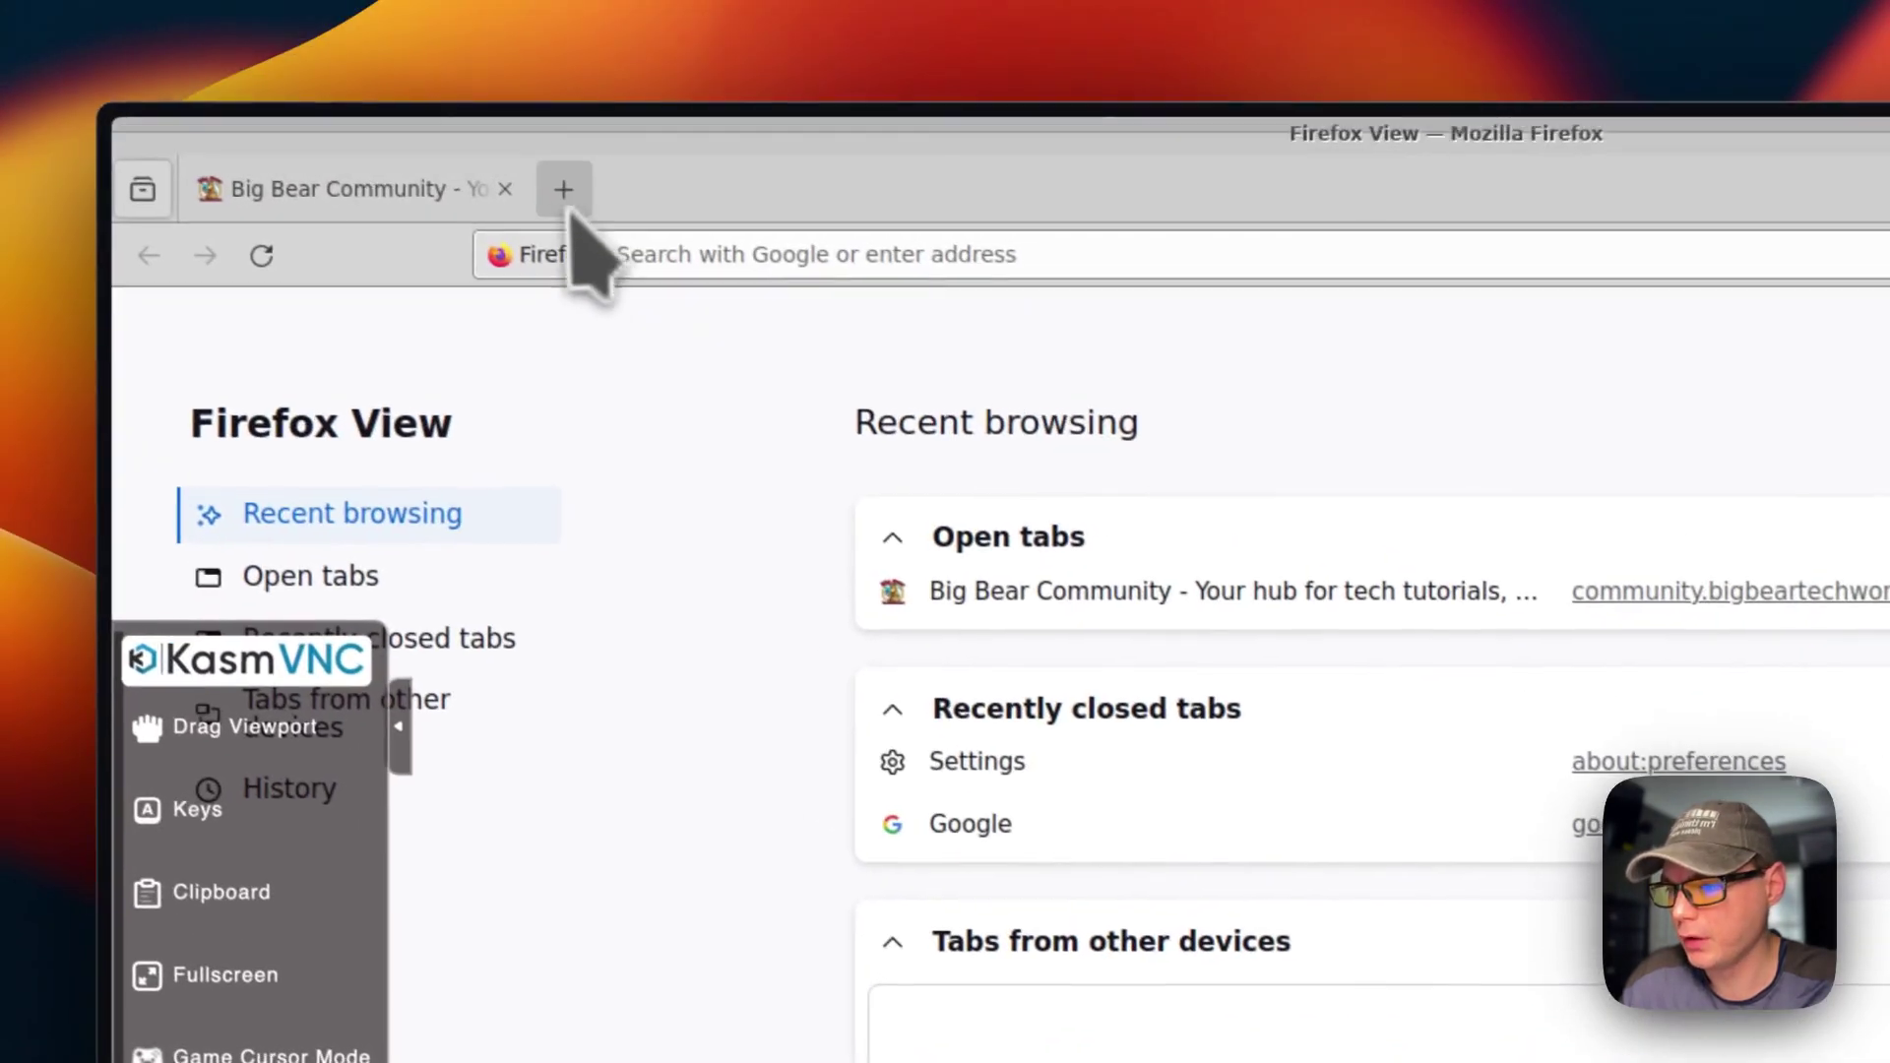
pyautogui.click(445, 114)
pyautogui.write('ogle.comm')
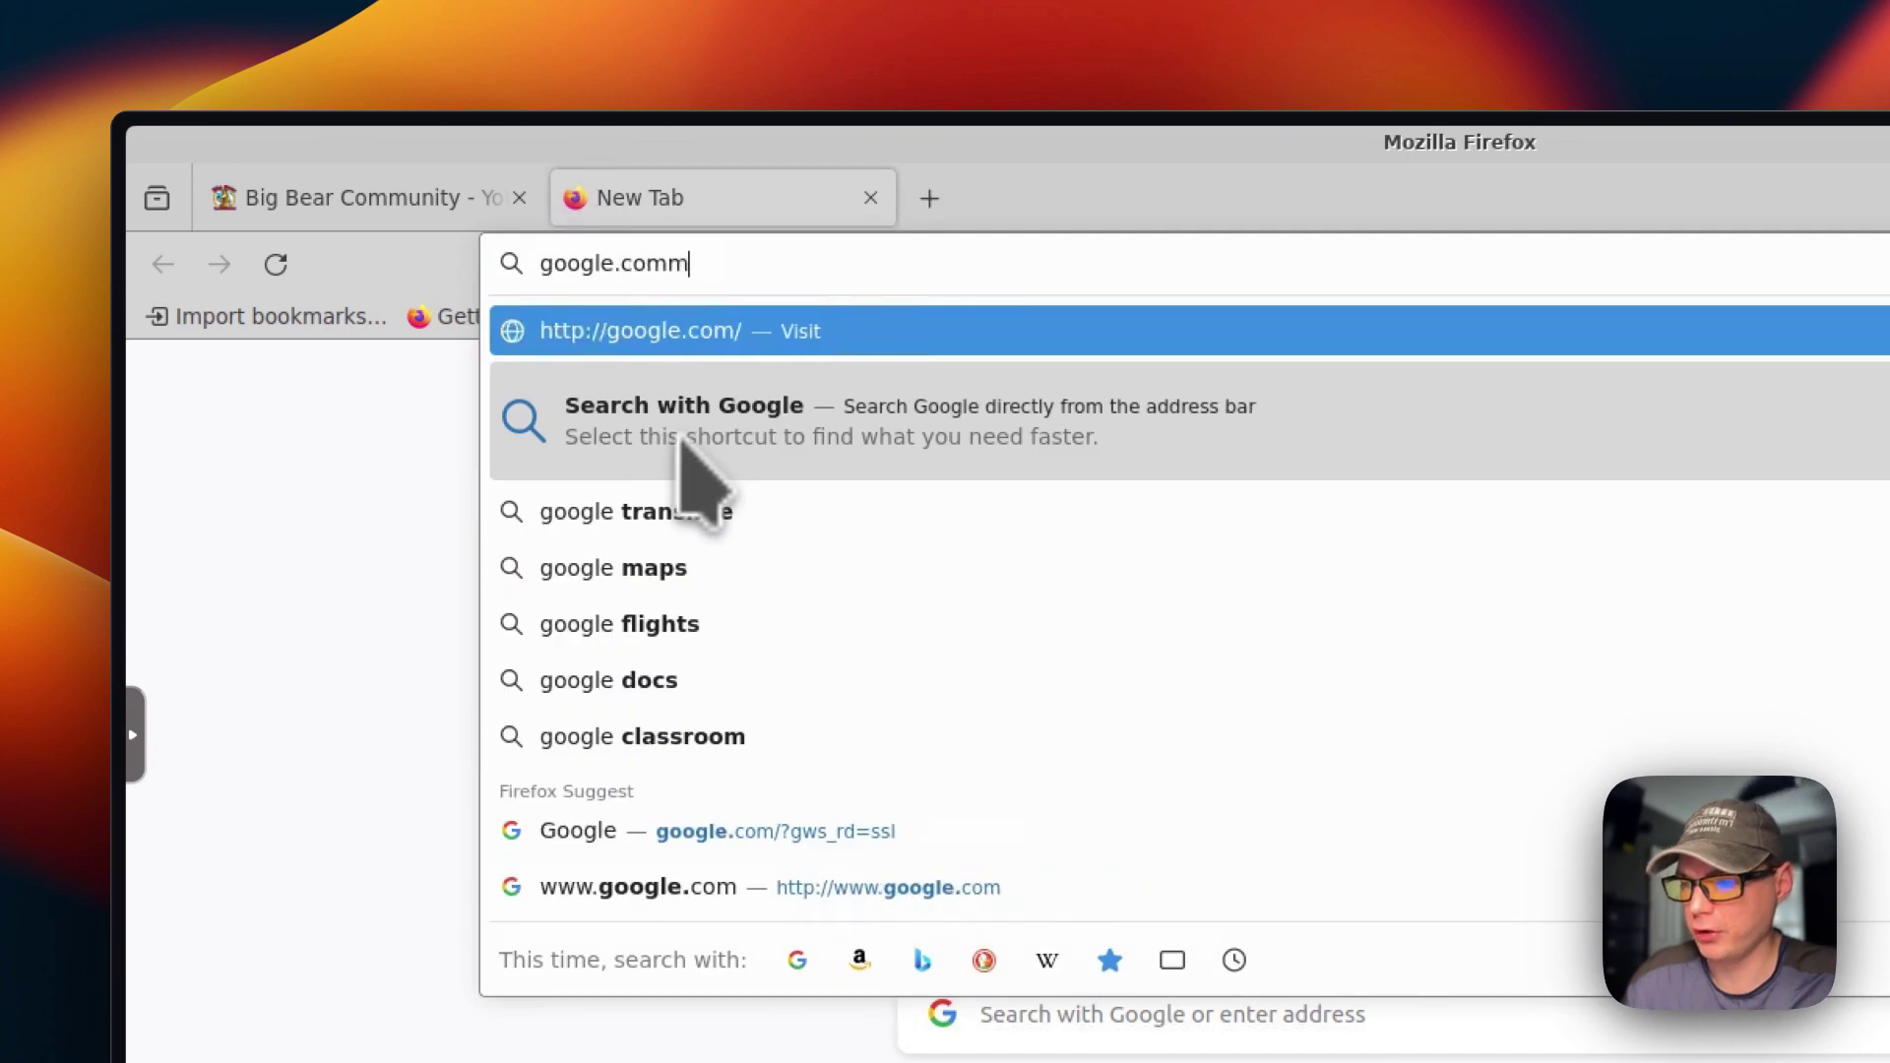
pyautogui.press('Return')
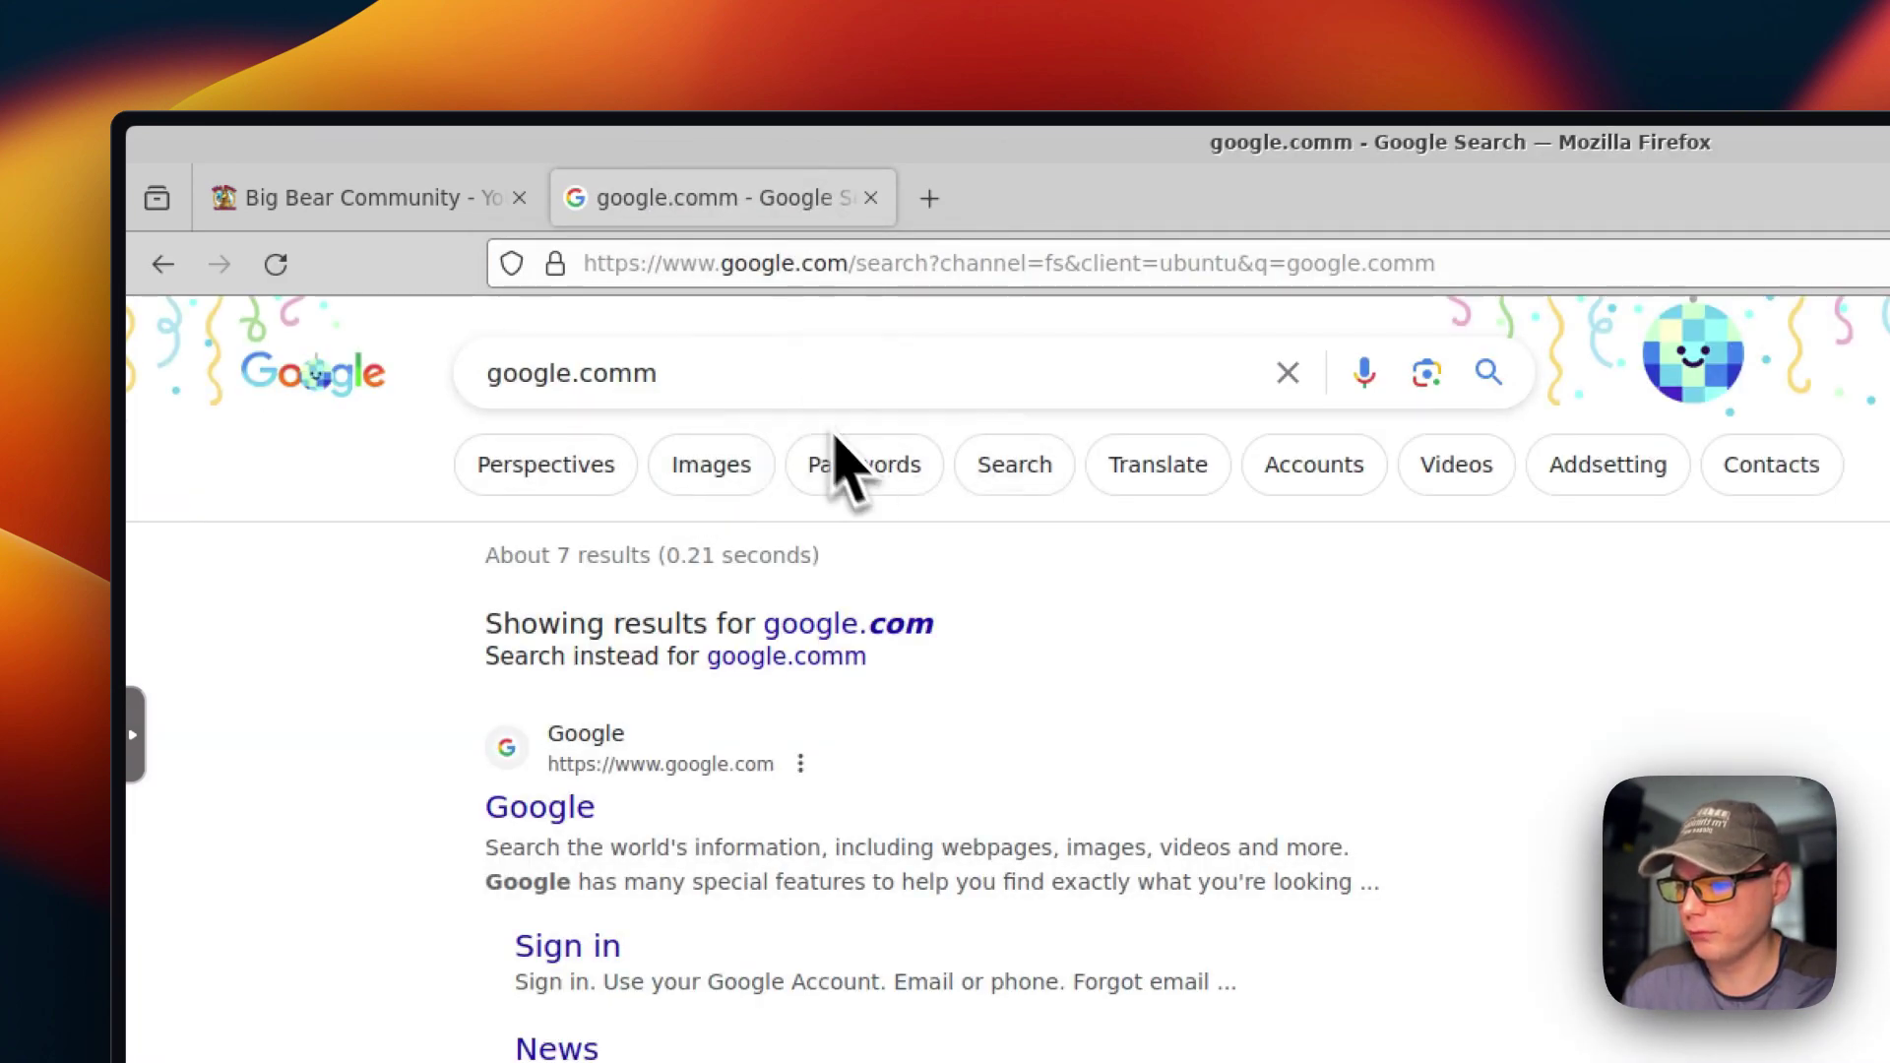
pyautogui.click(870, 198)
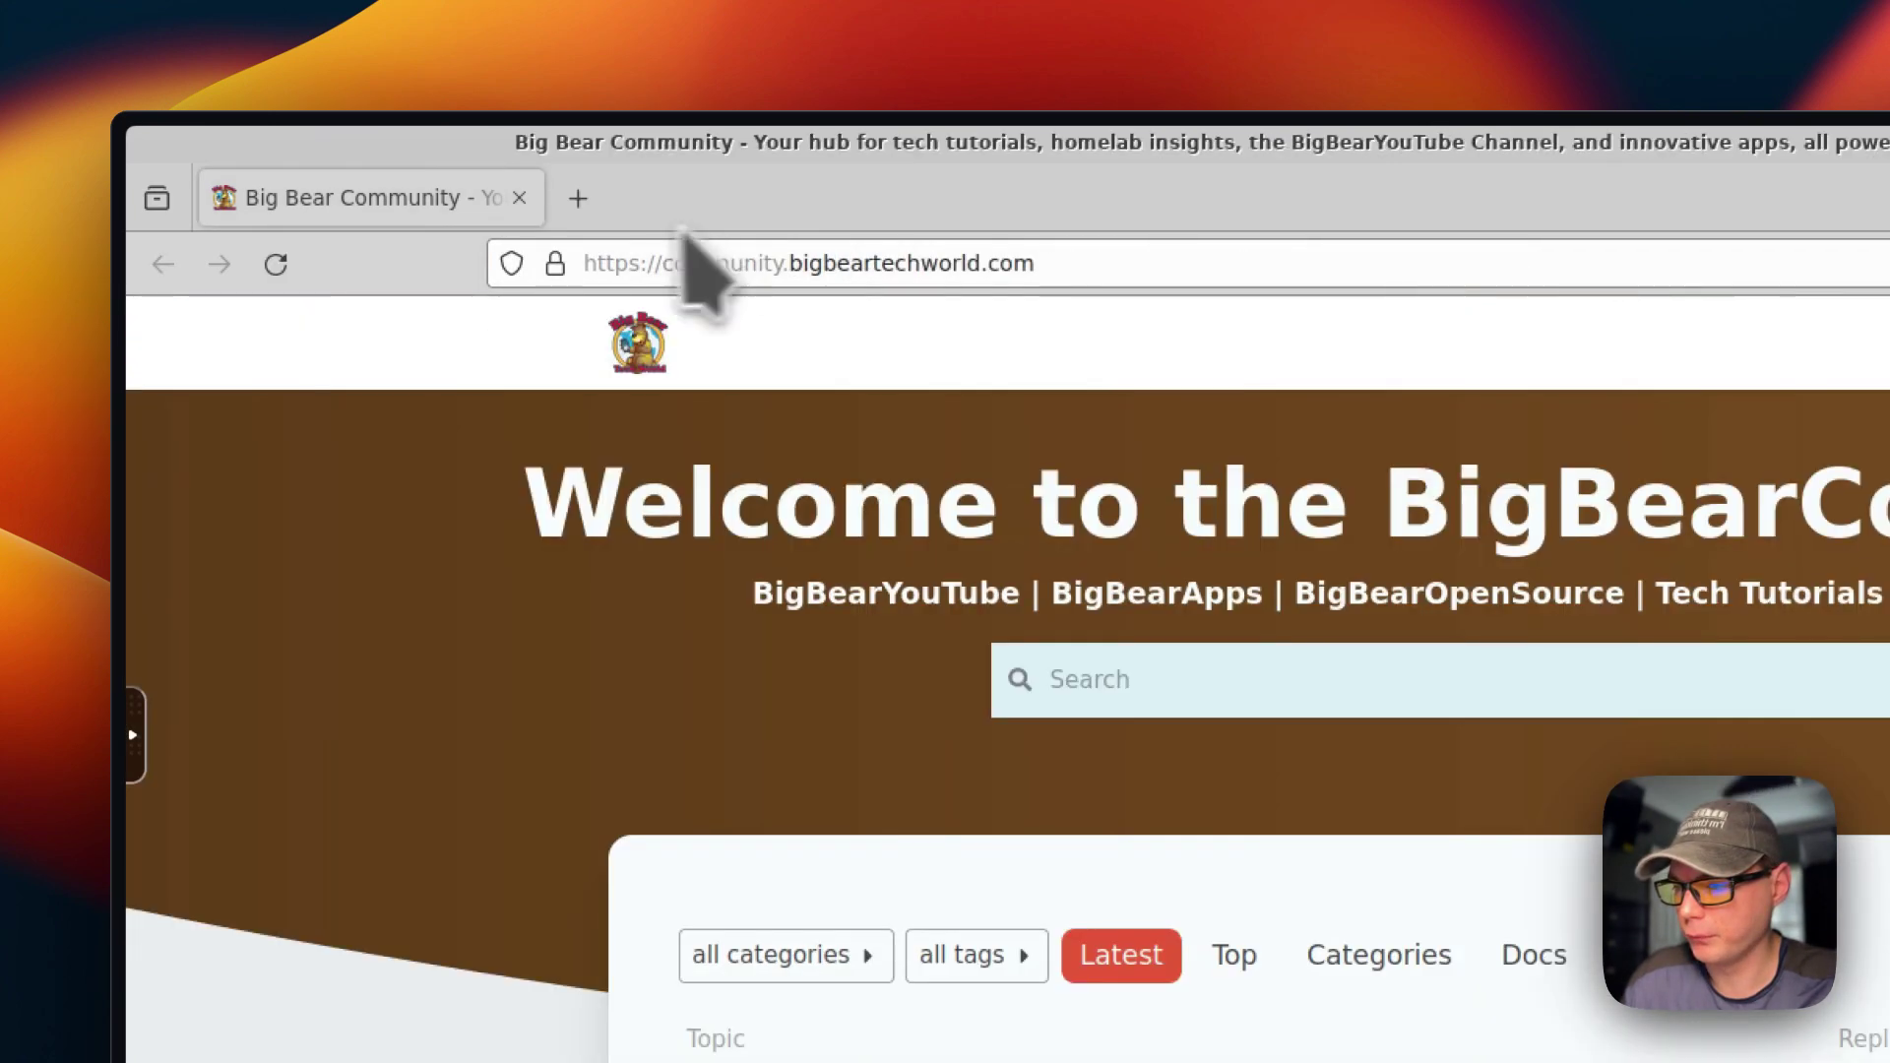
# Step: Visit google.com in a new tab of the remote Firefox and close that tab once the page has loaded
pyautogui.click(585, 195)
pyautogui.write('google.com')
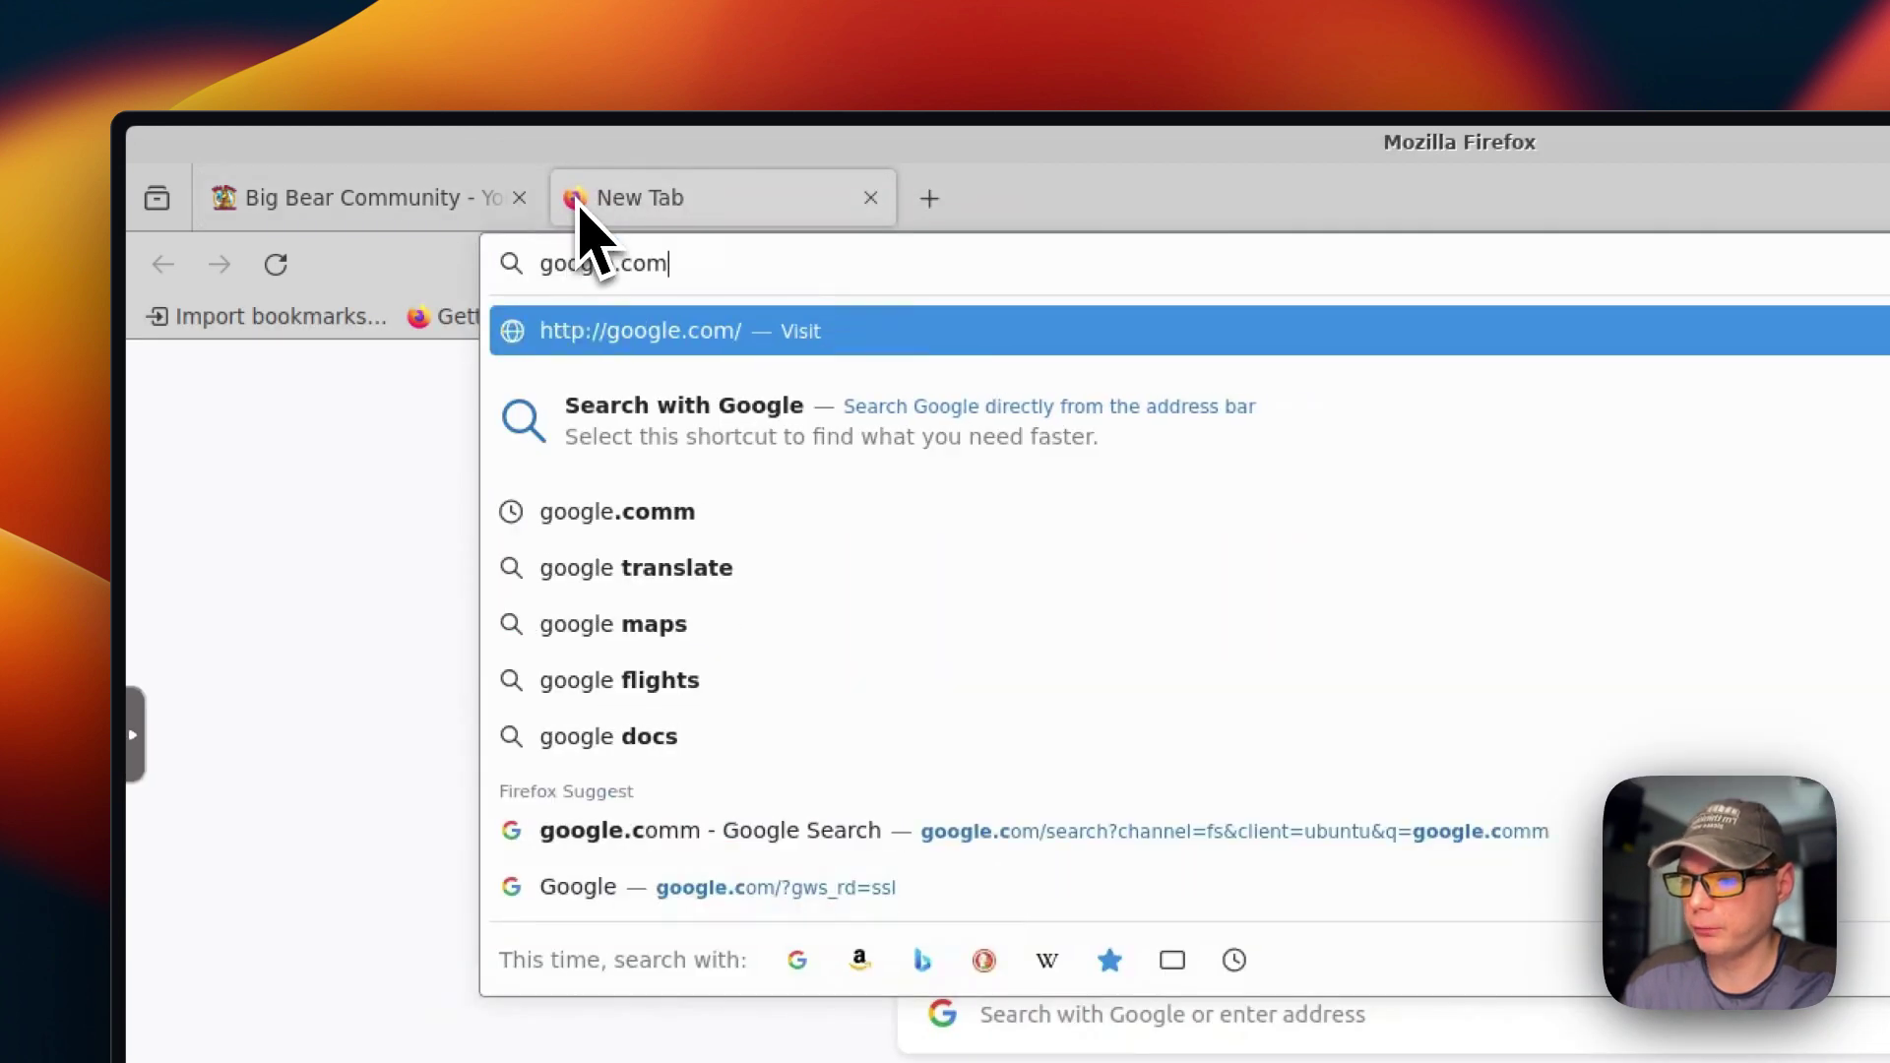
pyautogui.press('Return')
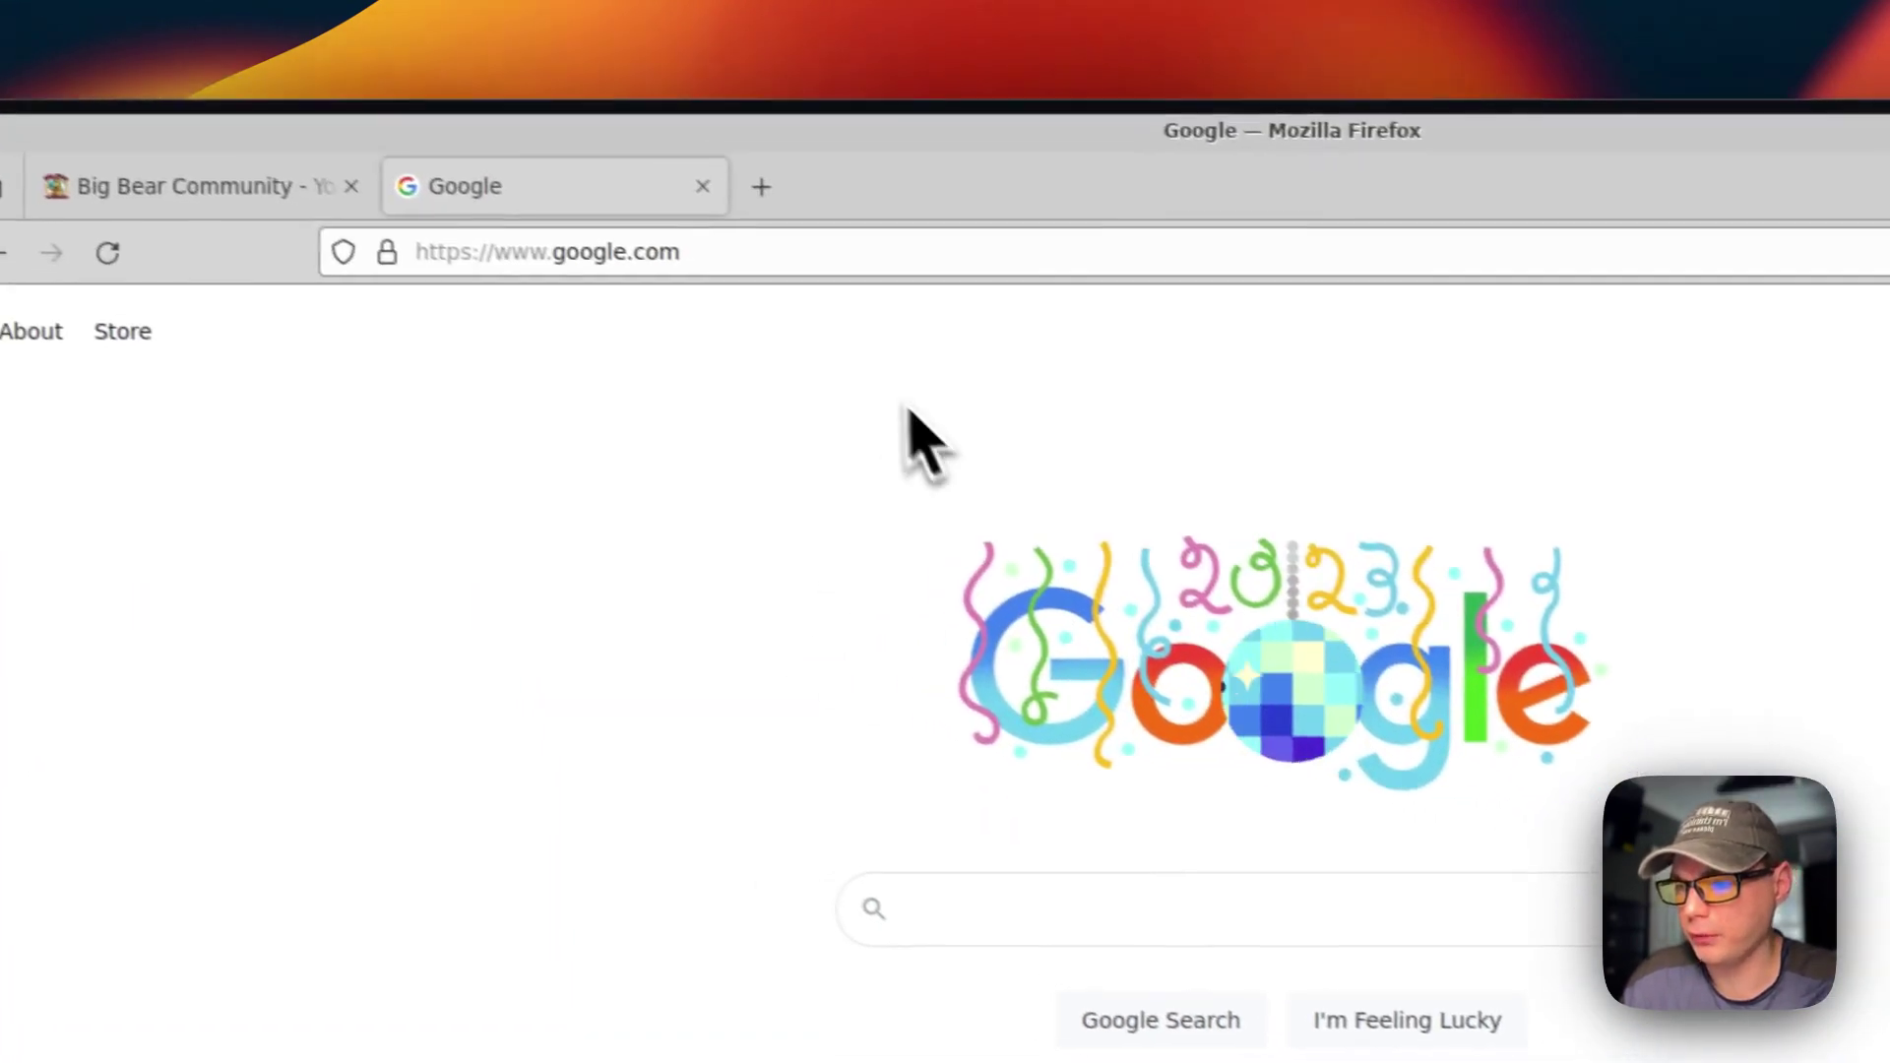
pyautogui.click(696, 184)
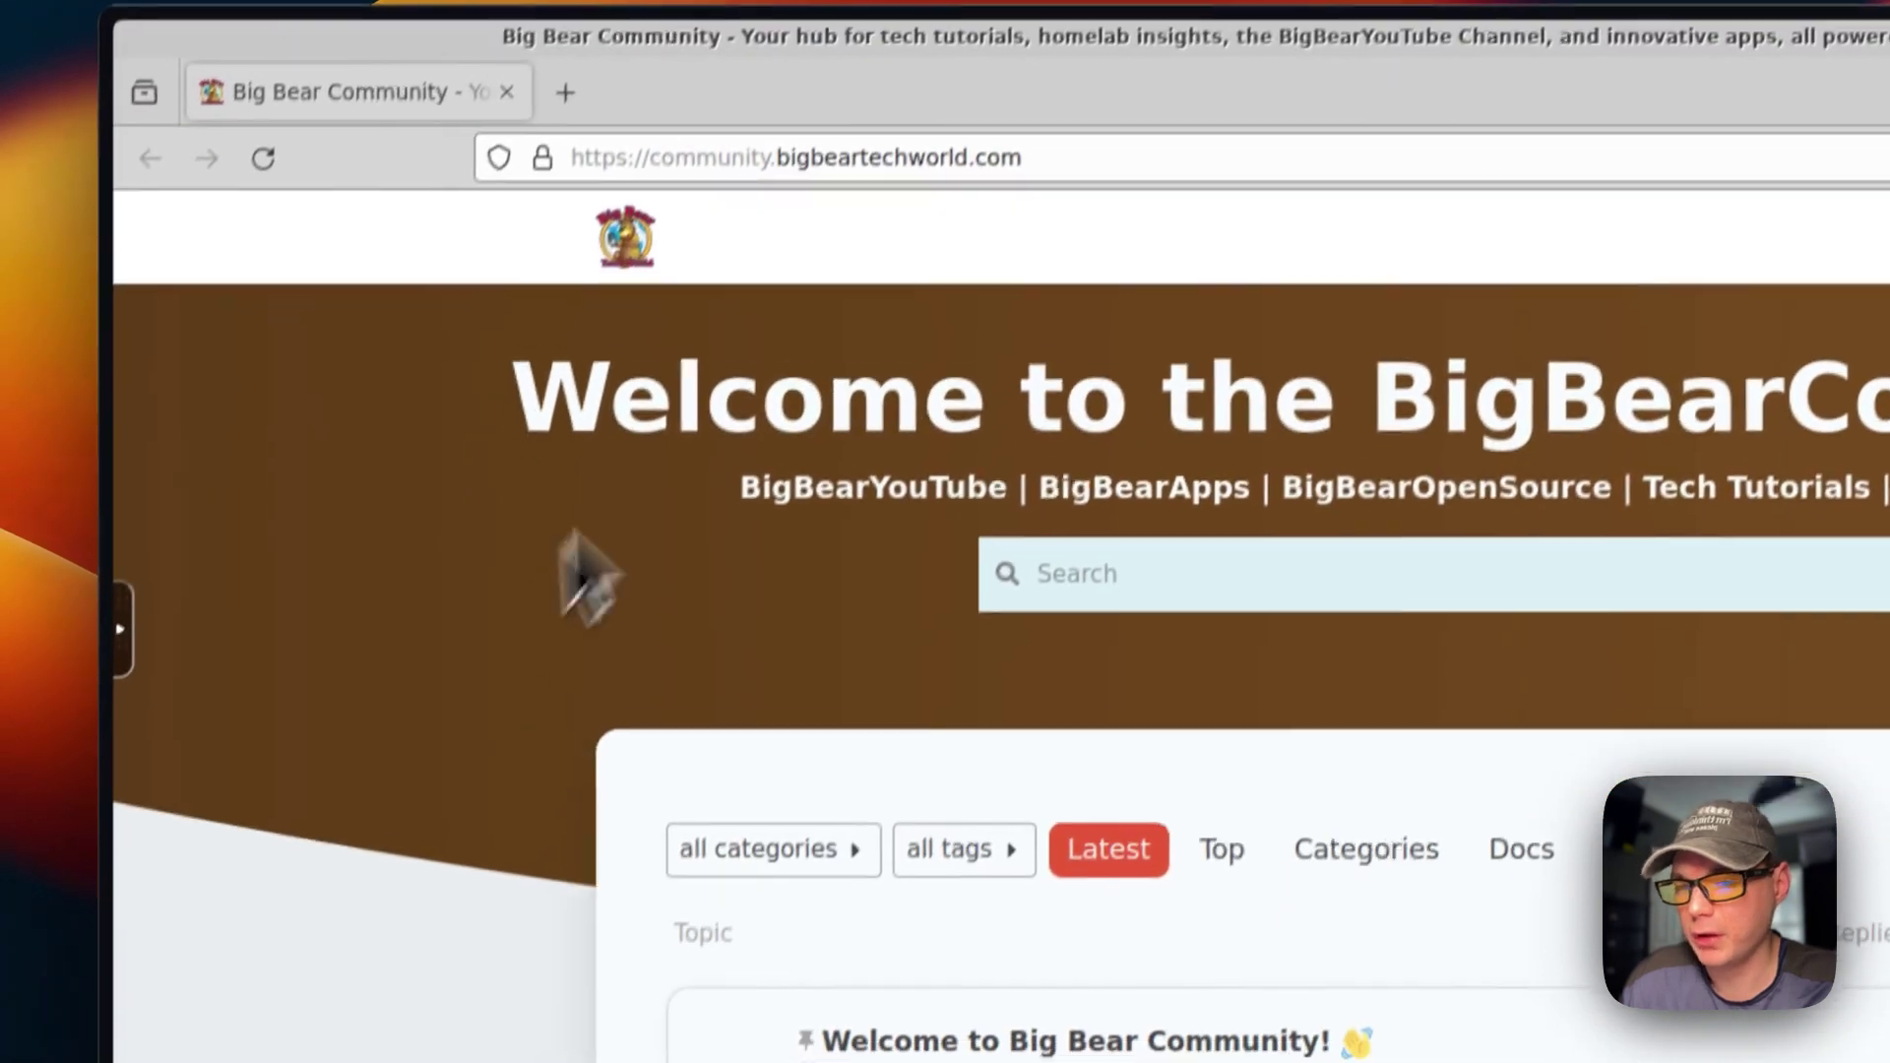